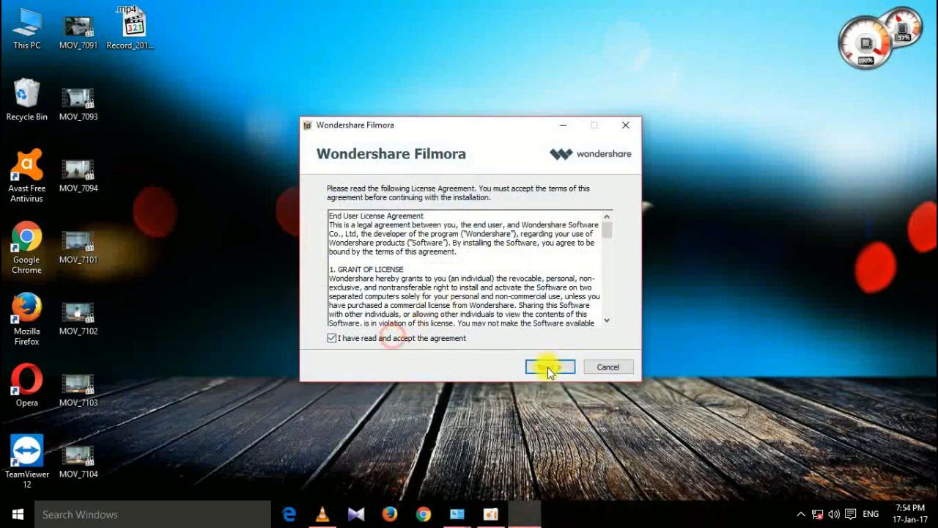
Accept the license, install to C:\Program Files\Wondershare\Filmora, and refresh the desktop.
left_click(546, 366)
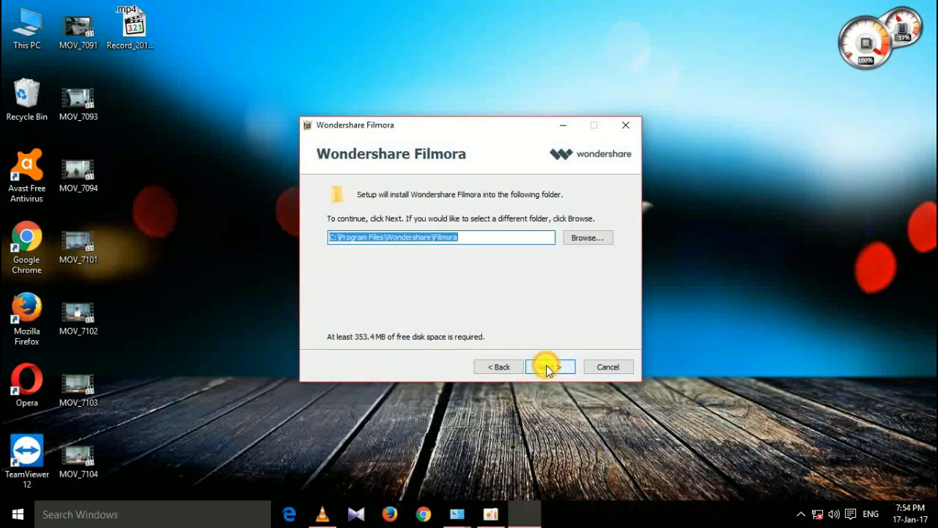
left_click(546, 365)
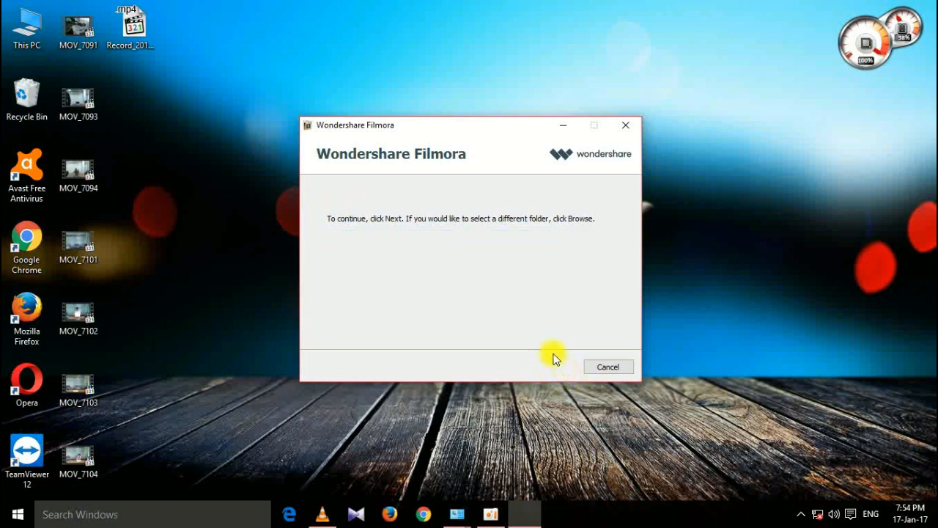
right_click(678, 243)
left_click(719, 289)
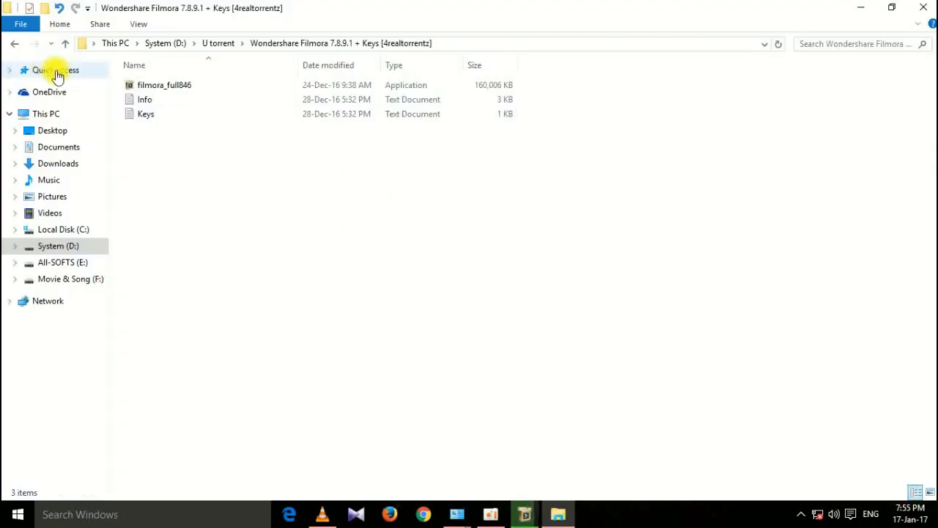
Copy the first registration key line from Keys.txt in Notepad, then close it.
double_click(140, 114)
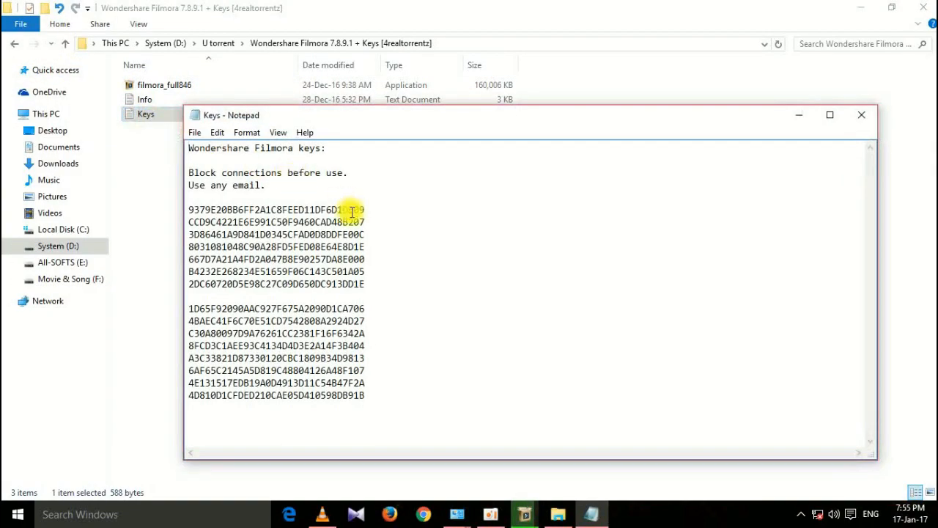
left_click_drag(363, 209, 189, 209)
right_click(189, 209)
left_click(227, 249)
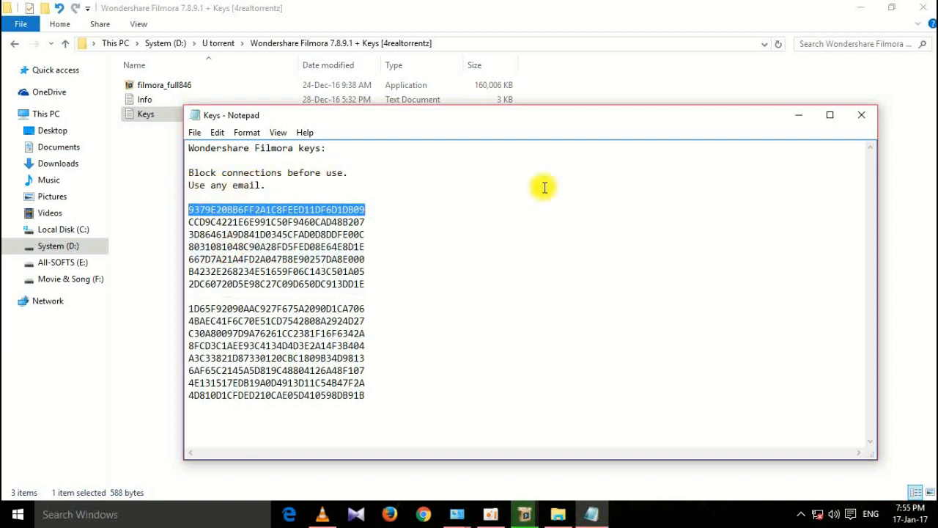
left_click(858, 122)
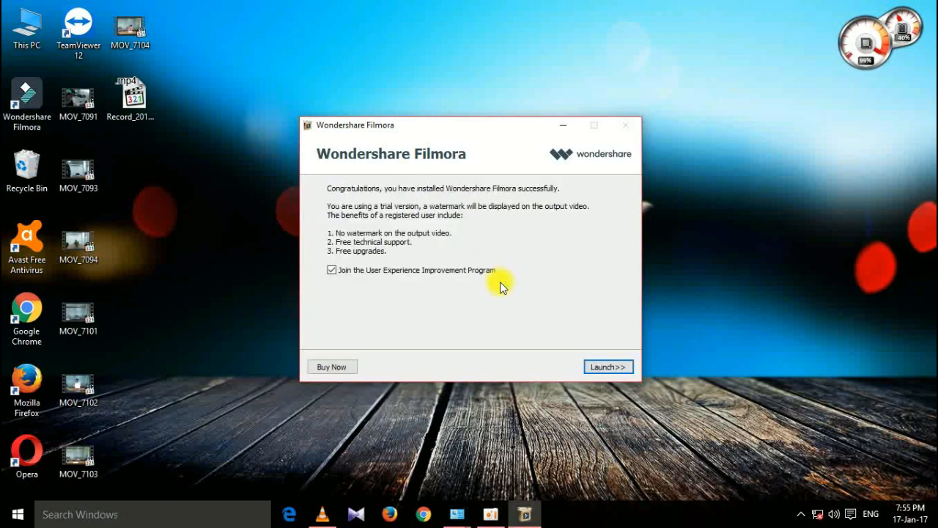
Opt out of the User Experience Improvement Program and launch Filmora.
left_click(332, 270)
left_click(599, 366)
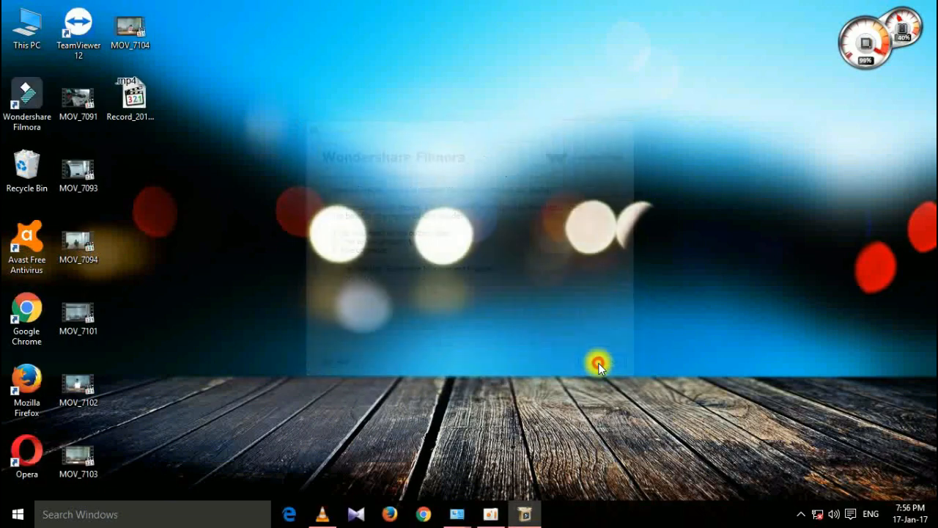
right_click(488, 513)
left_click(631, 473)
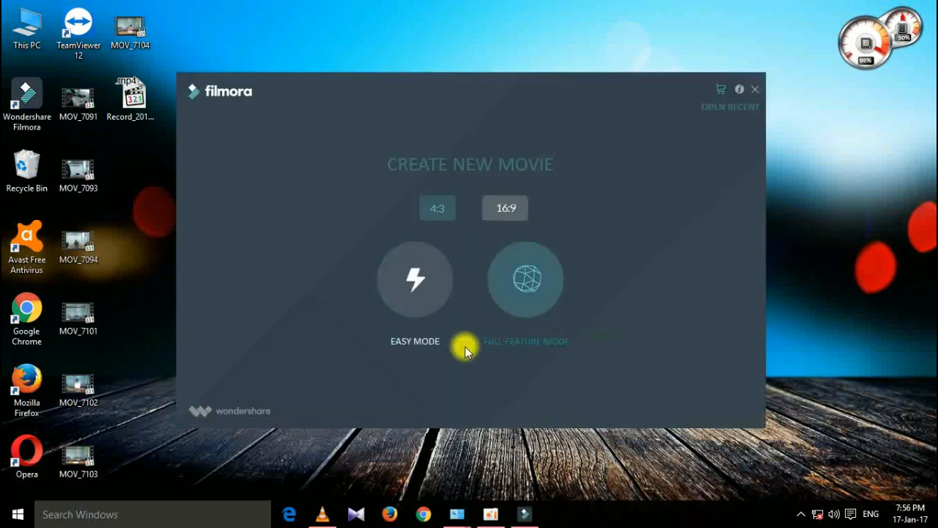
Register with an e-mail and the pasted code, then start a full feature mode movie.
left_click(720, 90)
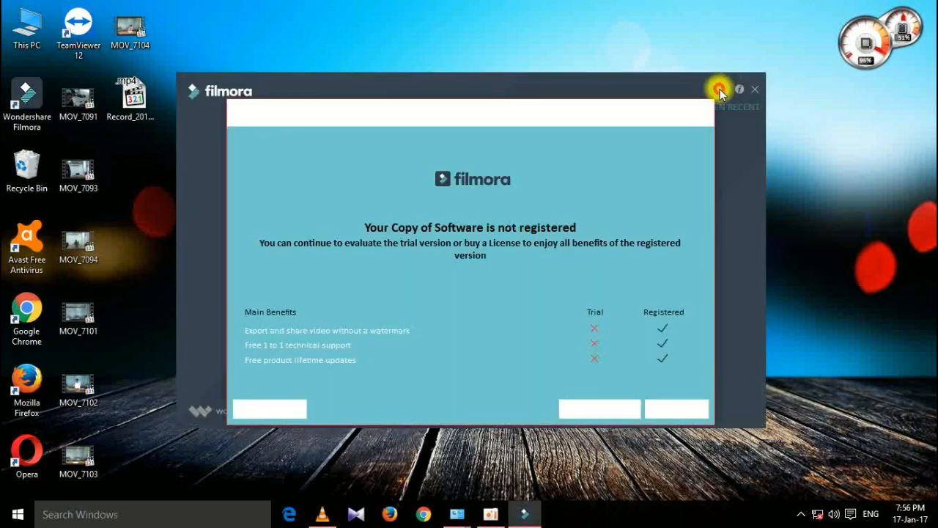
left_click(277, 409)
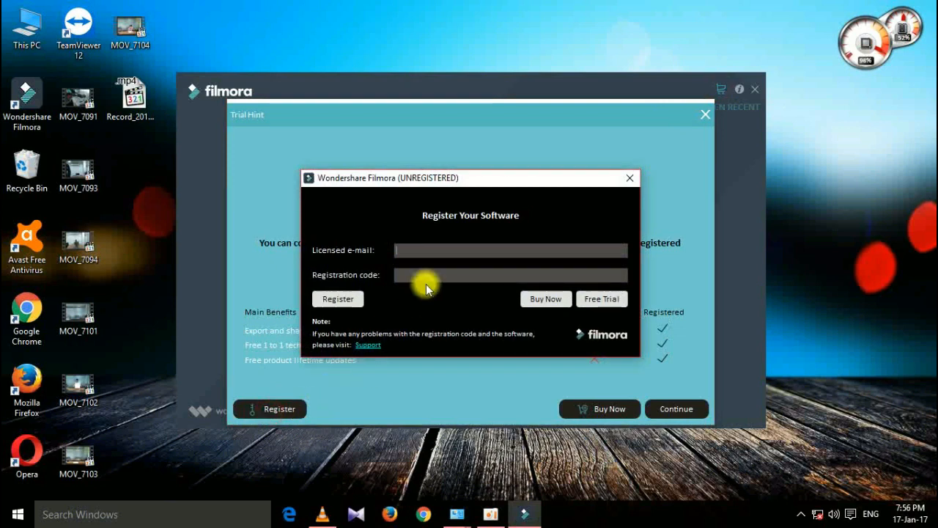
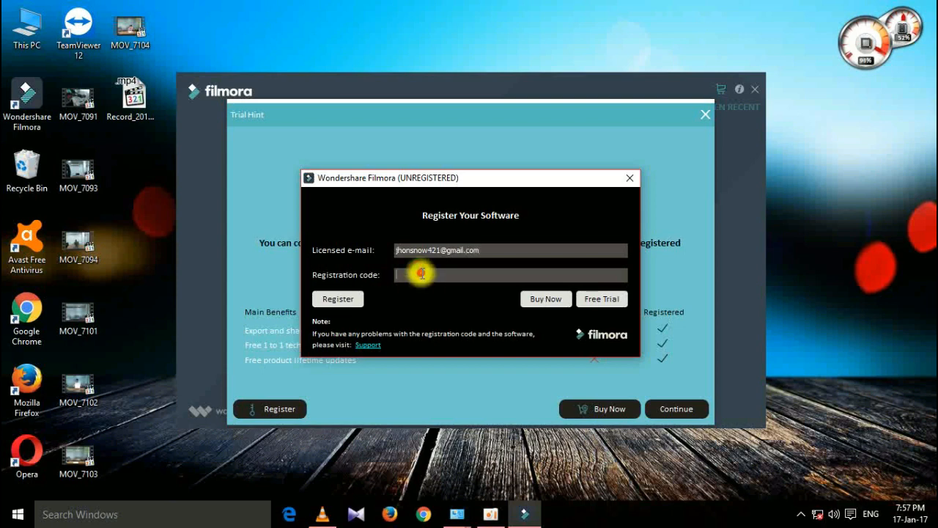
right_click(419, 271)
left_click(456, 331)
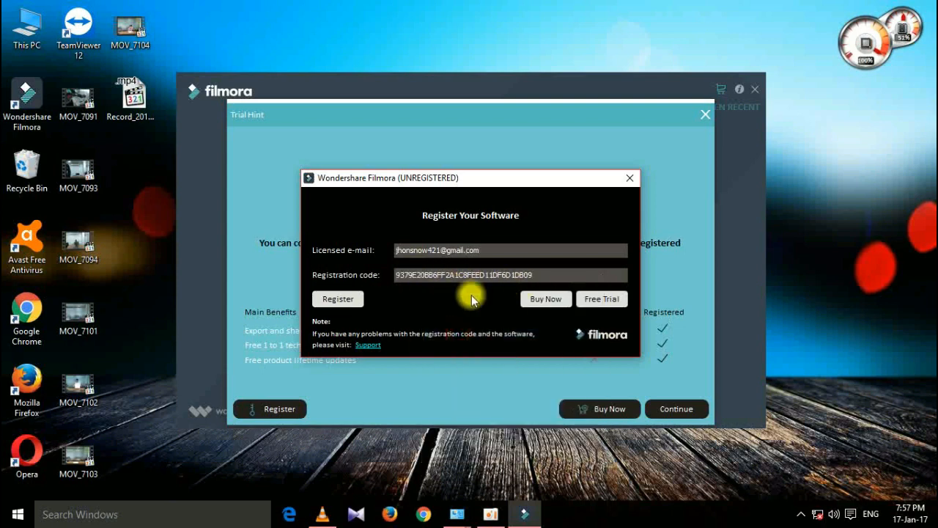
left_click(345, 303)
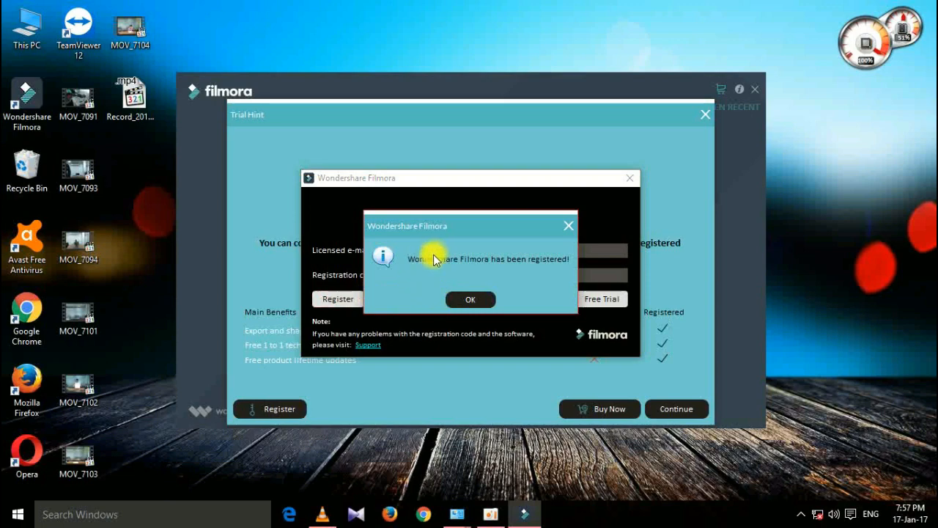
left_click(473, 297)
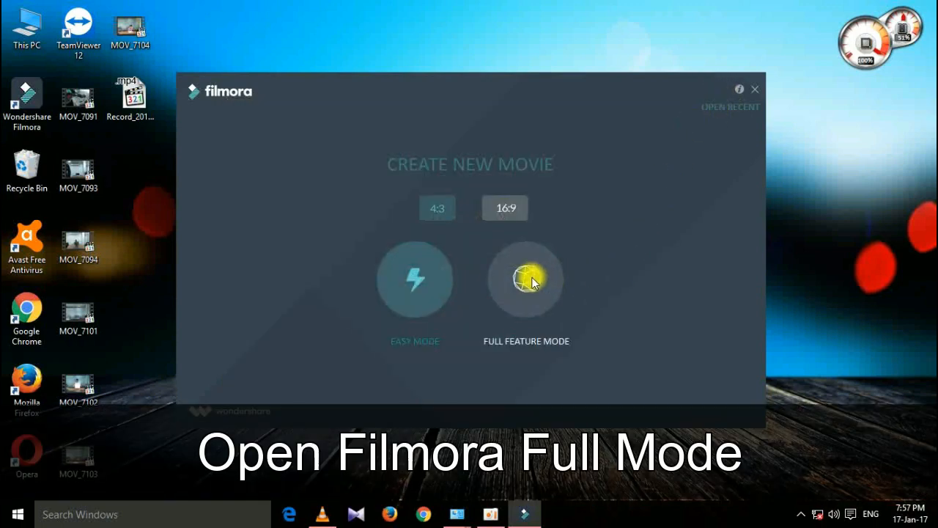
left_click(527, 278)
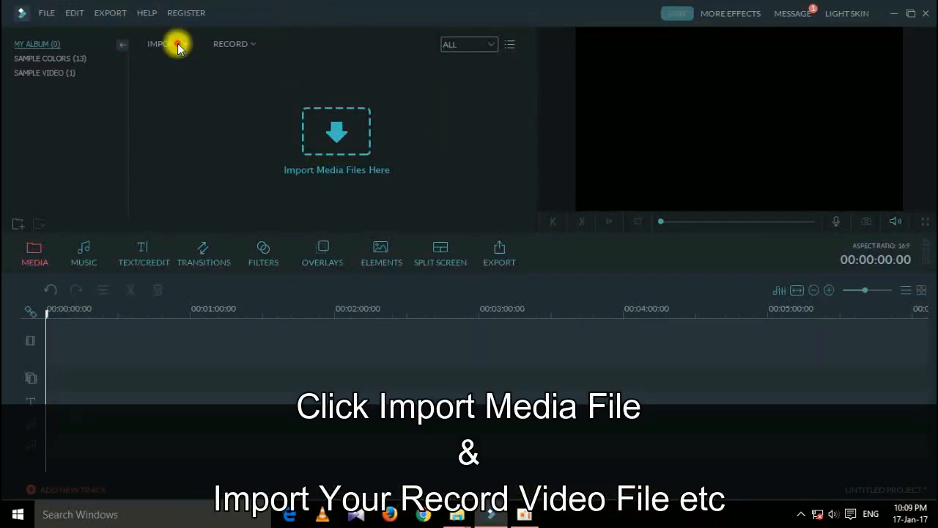
Import clips a1, b1 and c1 through Import Media Files into My Album.
left_click(176, 43)
left_click(190, 59)
left_click(157, 91)
left_click(253, 99, "ctrl")
left_click(339, 102, "ctrl")
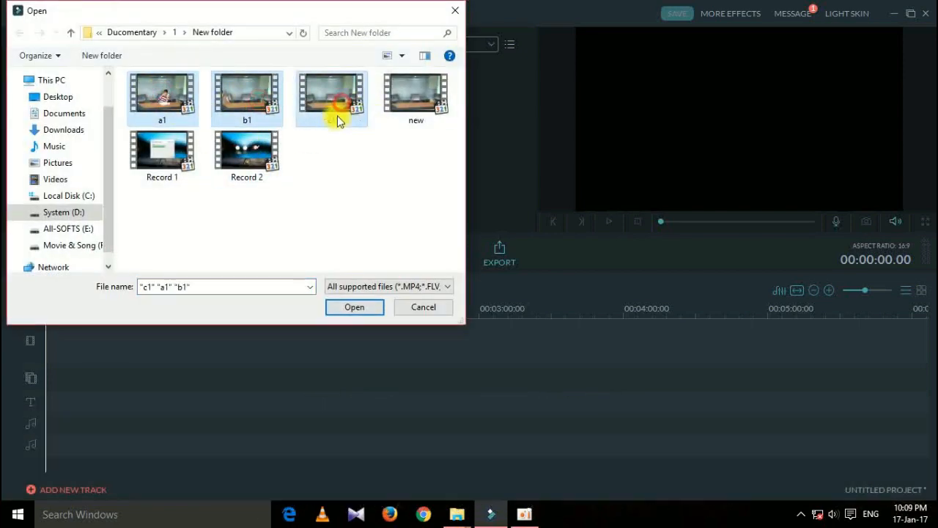
left_click(352, 308)
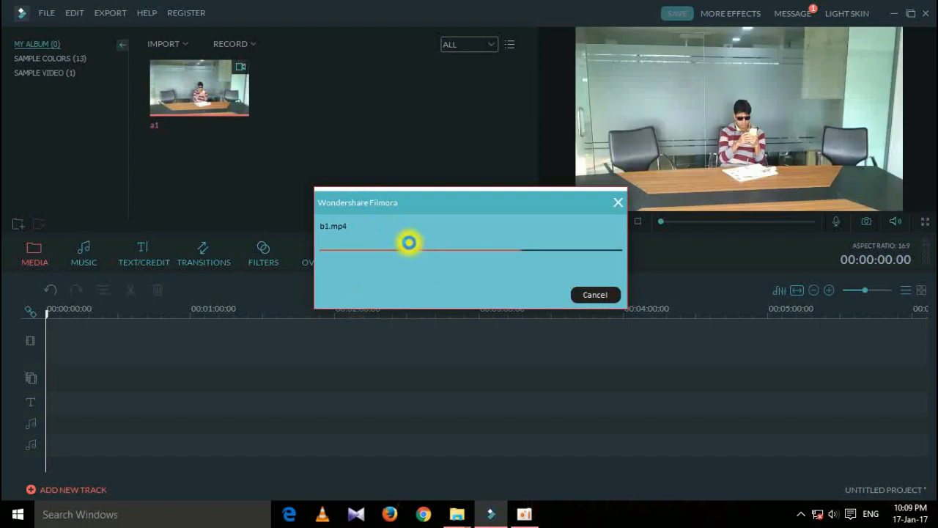
left_click(448, 189)
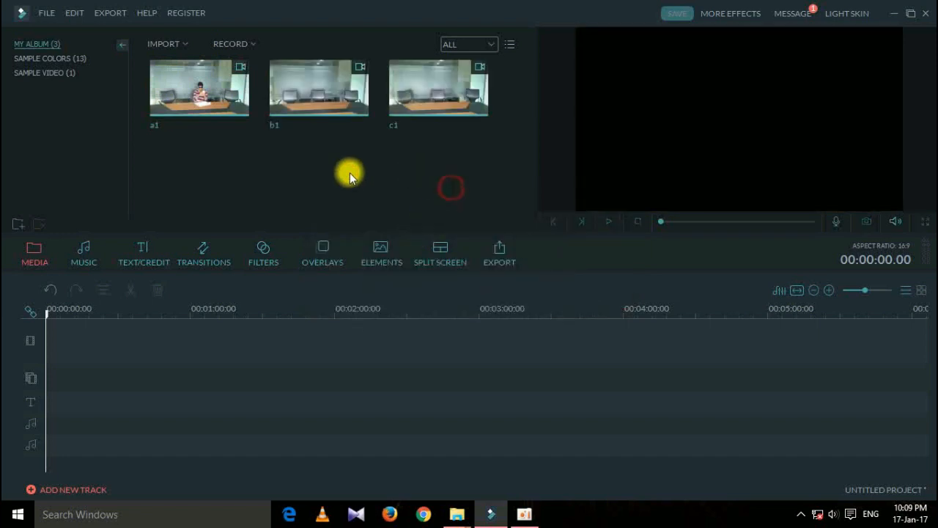
Place a1 at the start of the main video track and b1 on the track below.
left_click(220, 84)
left_click_drag(220, 94, 202, 382)
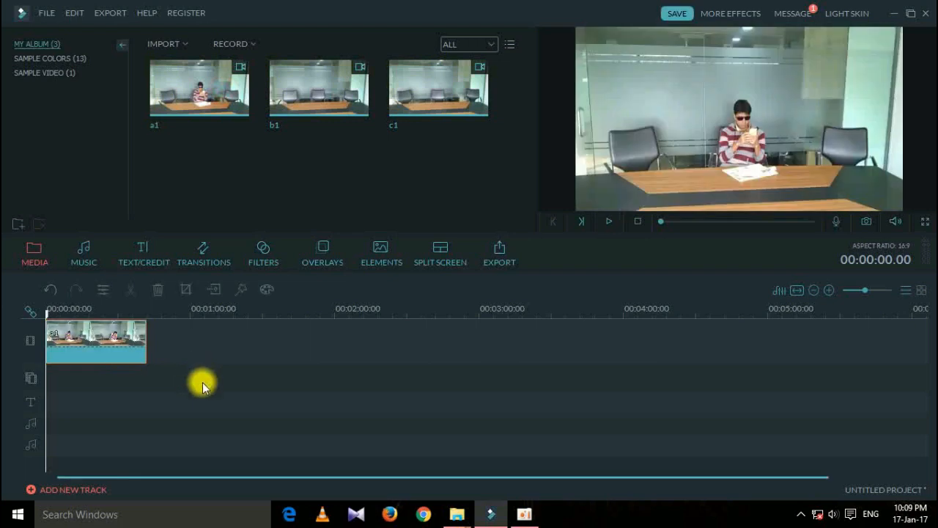
left_click(311, 414)
left_click_drag(343, 90, 66, 388)
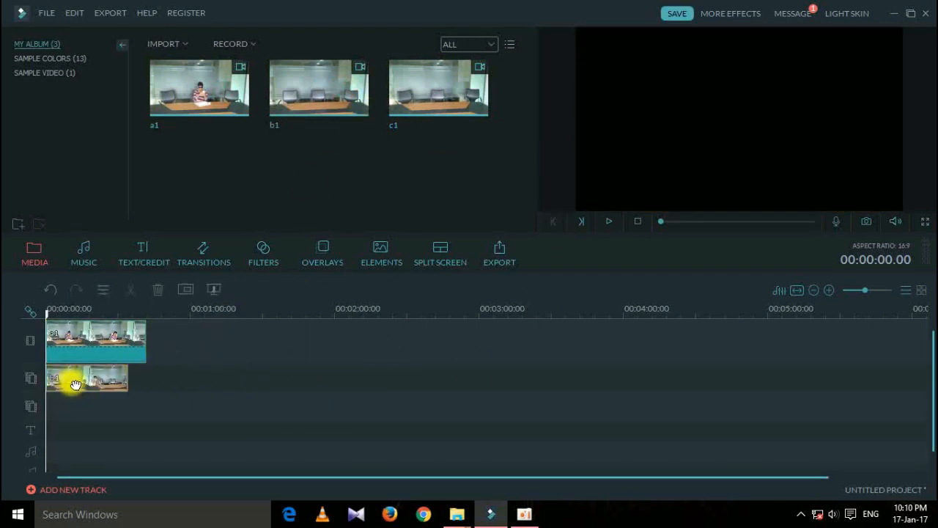
left_click(160, 376)
Open the PIP Edit settings for clip b1.
left_click(123, 374)
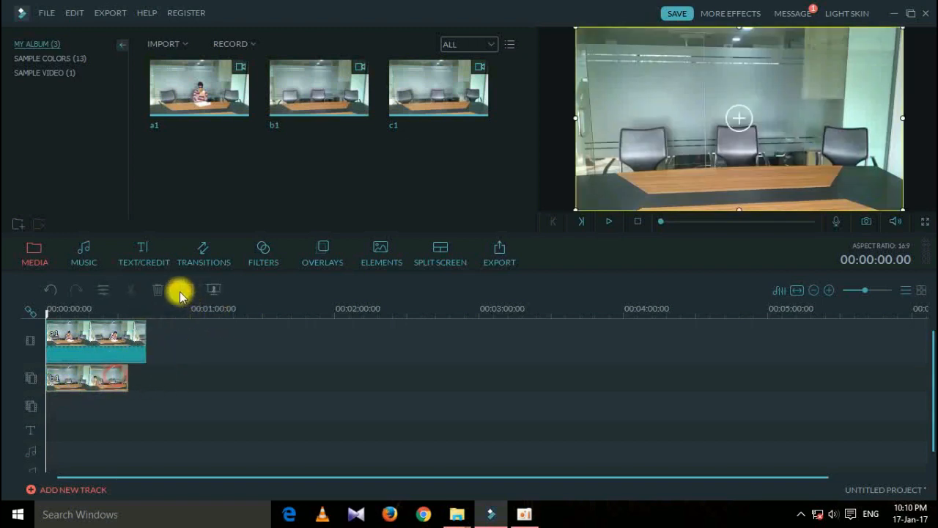
left_click(183, 291)
left_click_drag(385, 135, 387, 208)
scroll(342, 245, "down", 3)
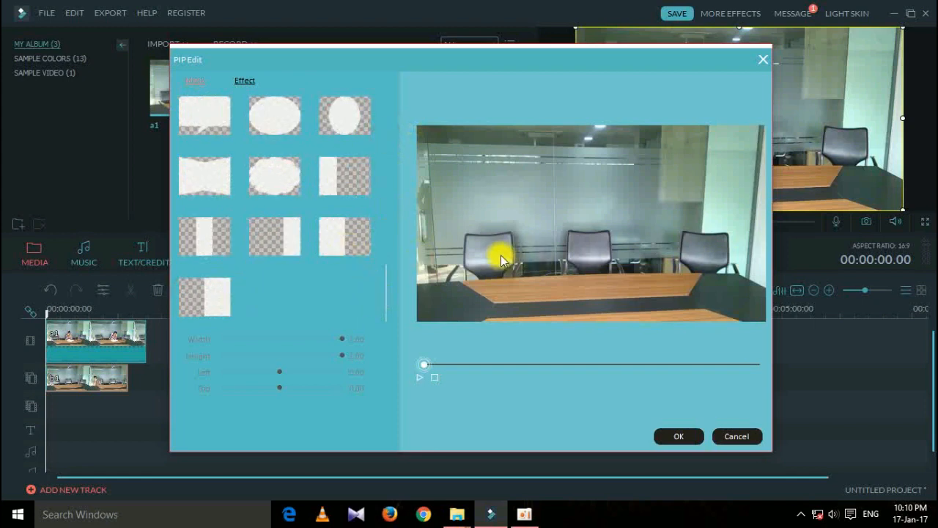
Apply the last mask shape to b1 at width 0.77, height 0.96, left 0.00.
left_click(336, 236)
left_click_drag(341, 339, 336, 356)
left_click_drag(277, 370, 222, 372)
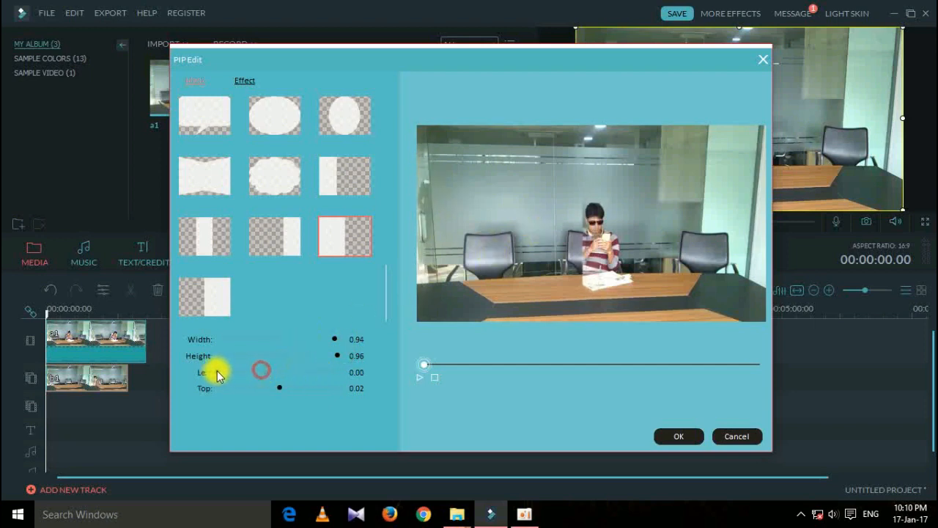
left_click_drag(336, 340, 315, 341)
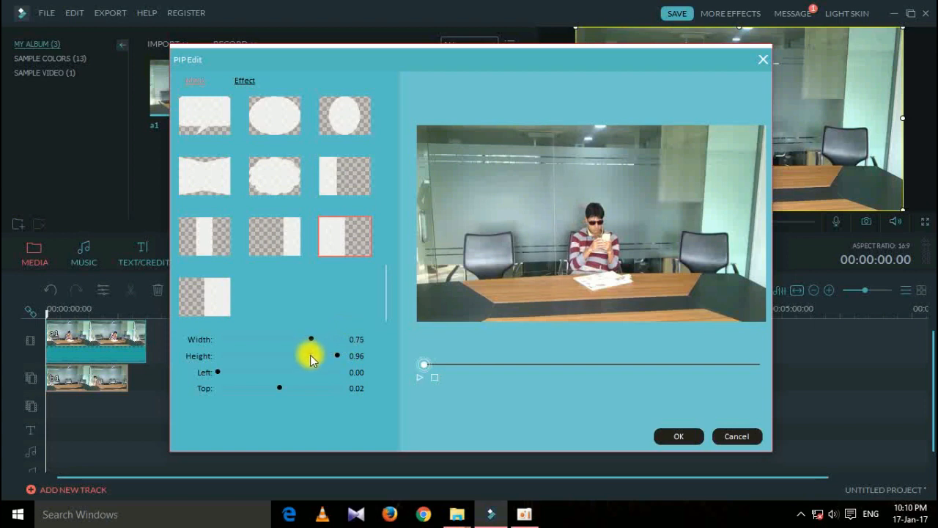
left_click(312, 340)
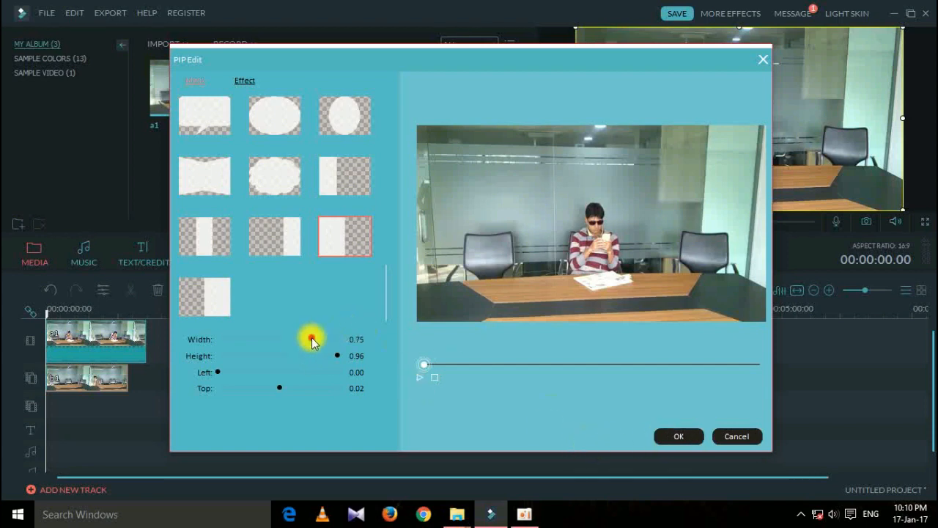
Confirm the mask and place clip c1 at the start of the third track.
left_click(674, 437)
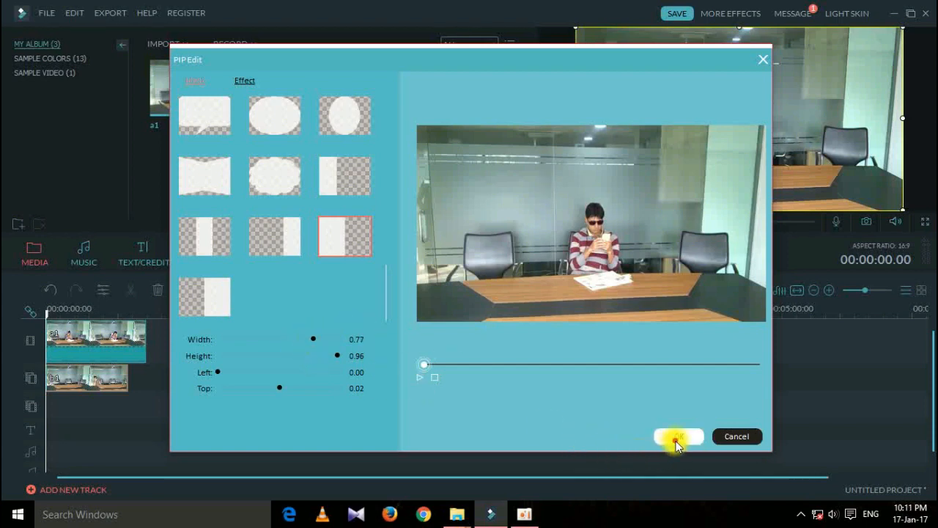
left_click(419, 387)
left_click_drag(461, 91, 48, 405)
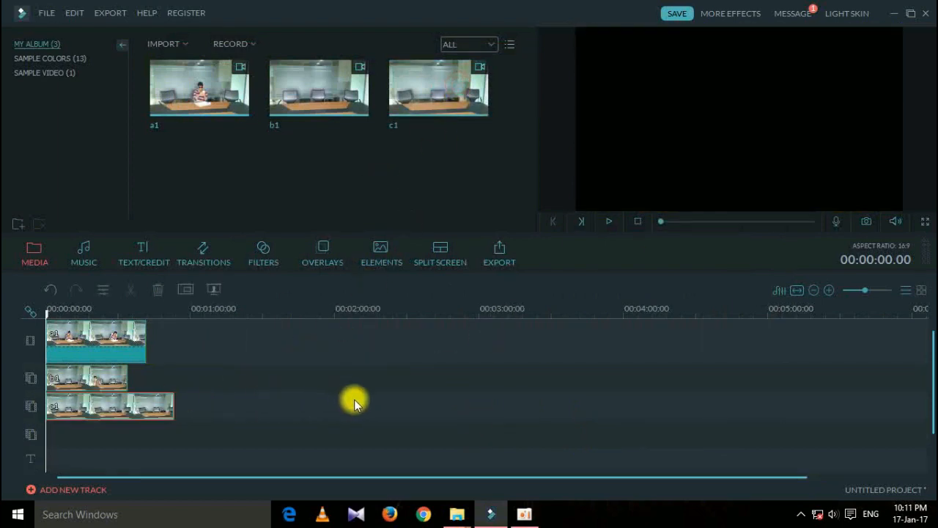
Give clip c1 the half-frame mask at width 0.68, height 1.00, left 0.32.
left_click(188, 293)
left_click_drag(387, 140, 383, 314)
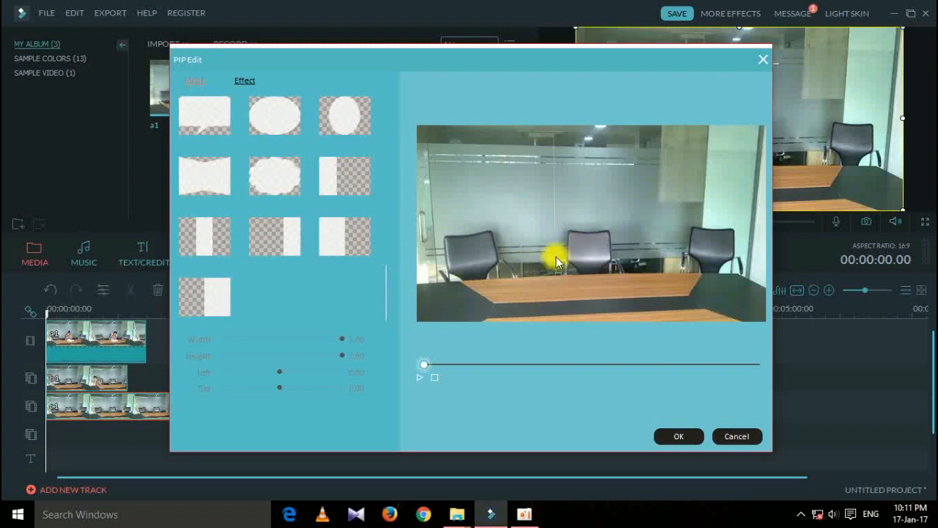
left_click(198, 301)
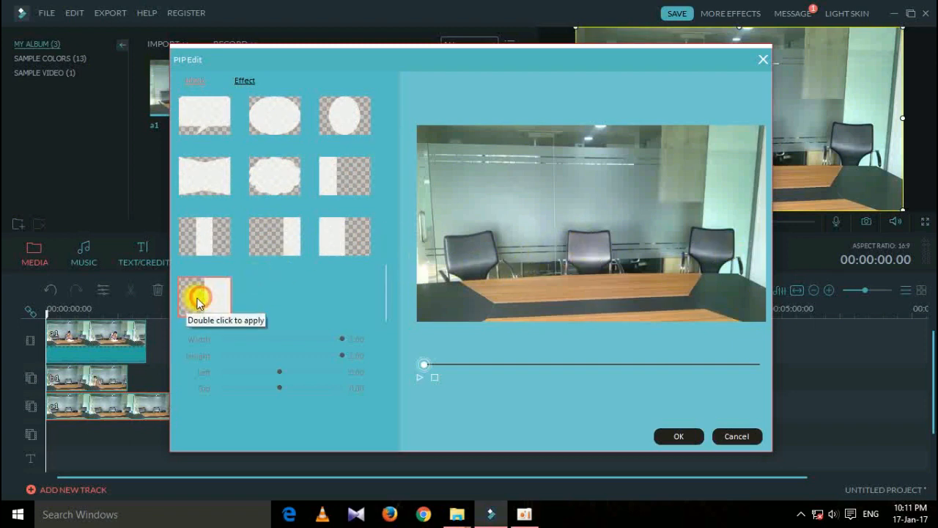
double_click(203, 304)
left_click_drag(340, 340, 333, 339)
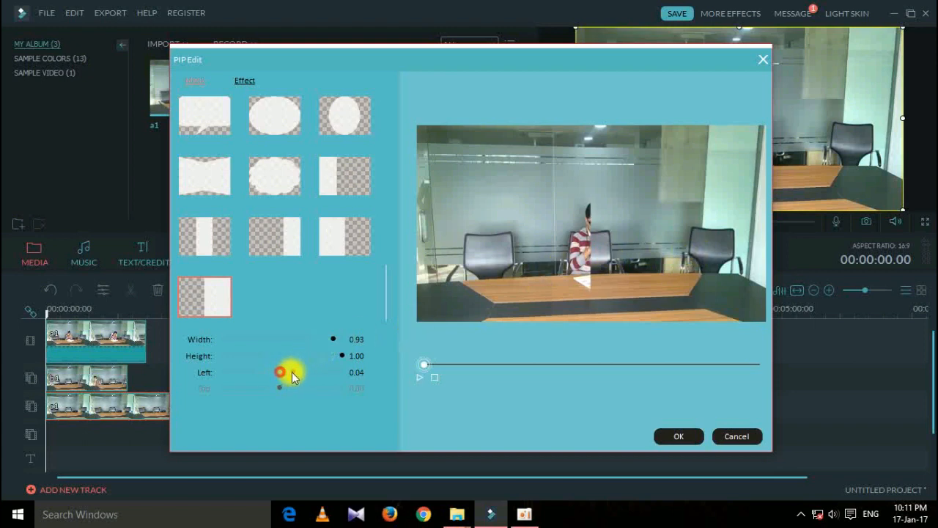
left_click_drag(283, 373, 359, 378)
left_click_drag(331, 337, 311, 348)
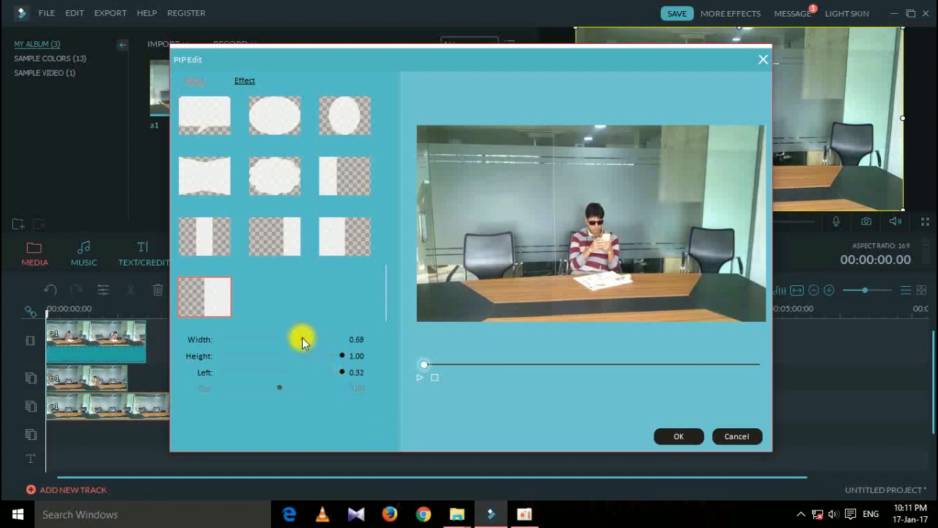
left_click(677, 436)
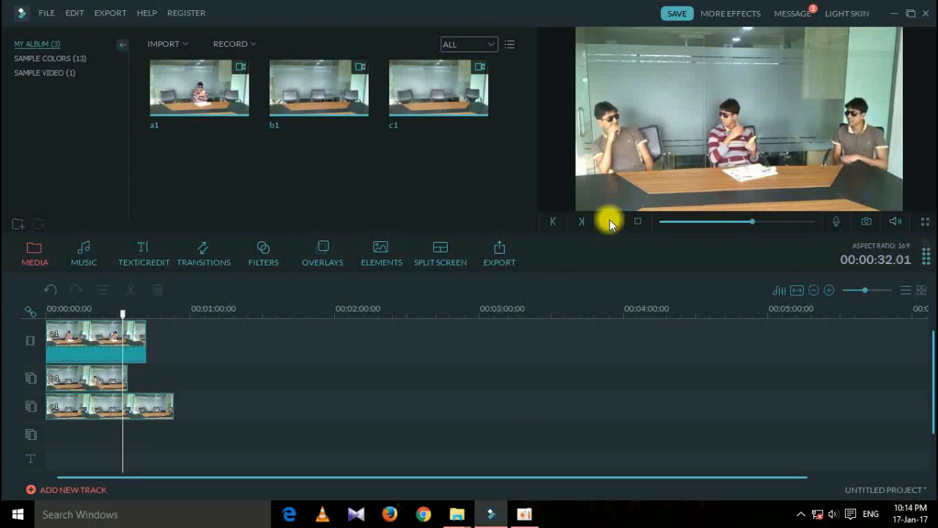
Split b1 at 00:00:32.09 and delete the part after the cut.
left_click(609, 222)
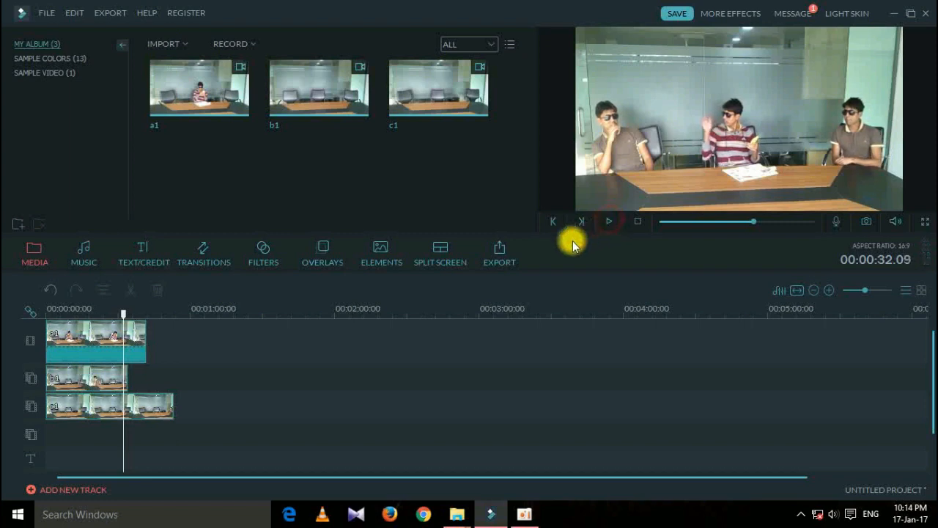
left_click(113, 374)
left_click(130, 293)
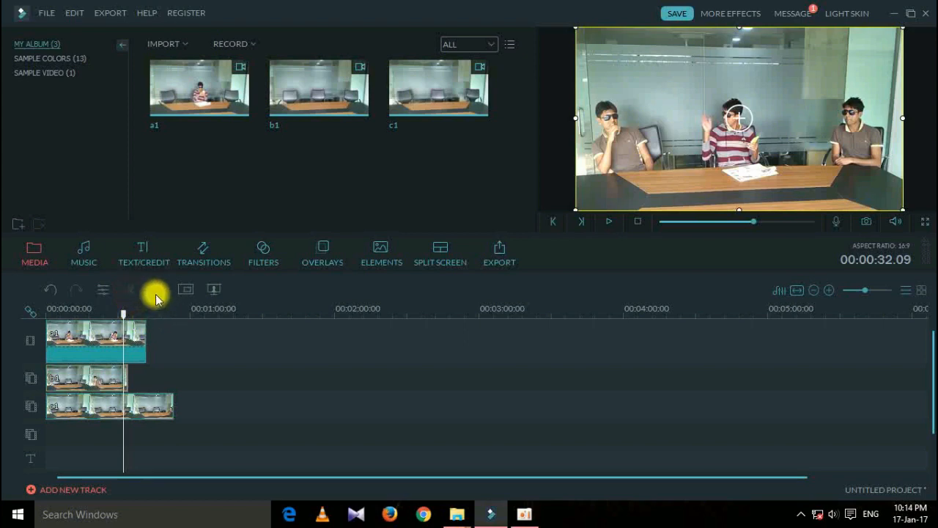
left_click(156, 293)
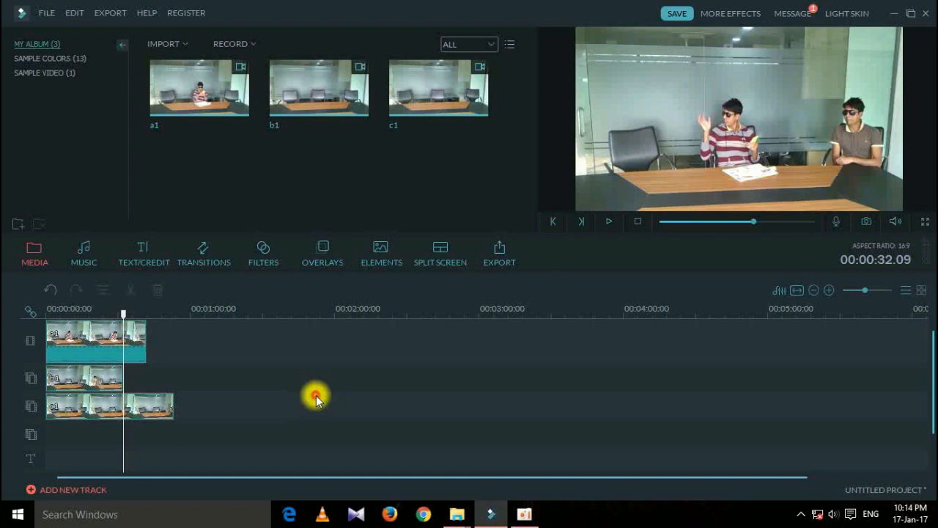
Split c1 at 00:00:35.04 and delete the part after the cut.
left_click(610, 222)
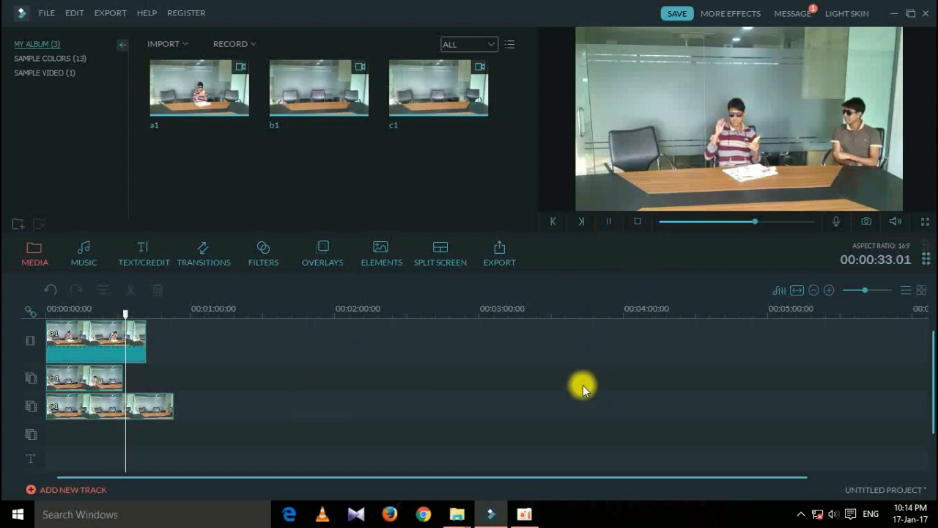
left_click(611, 222)
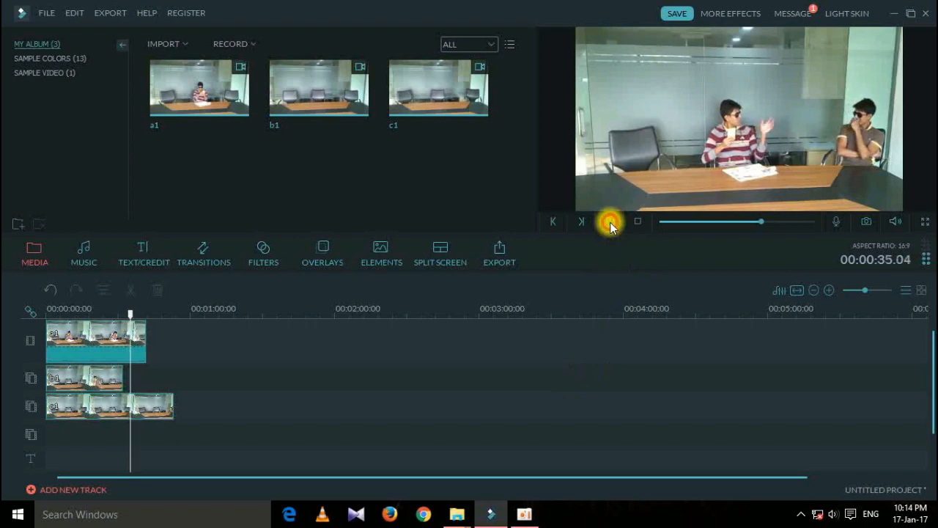
left_click(156, 407)
left_click(132, 290)
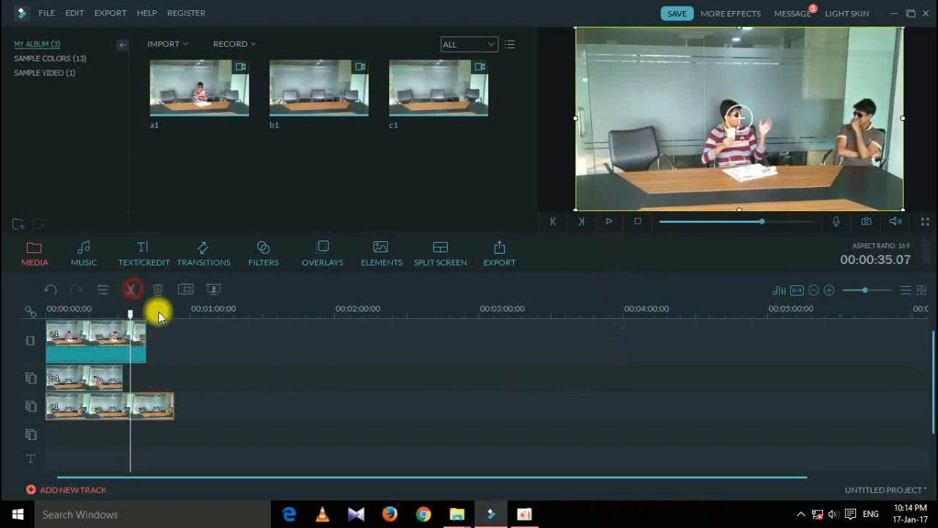
left_click(158, 290)
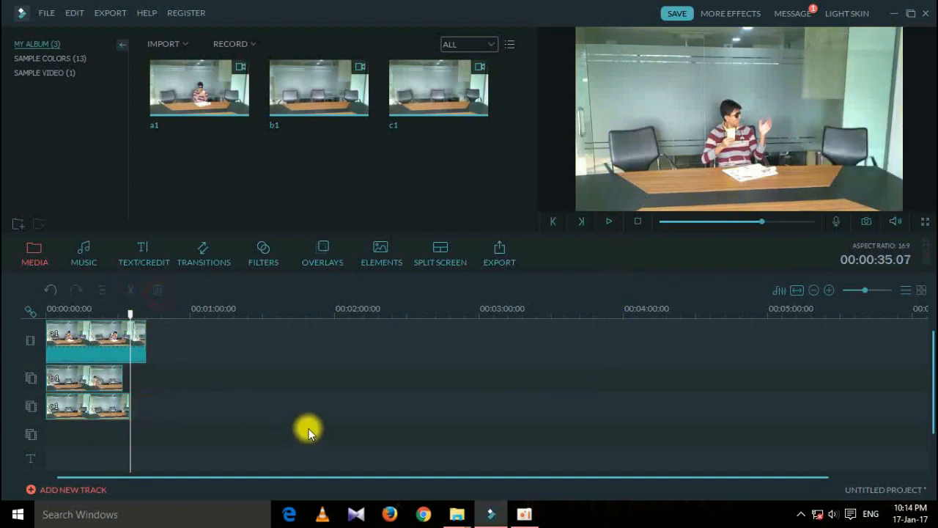
left_click(328, 411)
Play back the trimmed composite, then return to the start and pick c1 in the library.
left_click(606, 222)
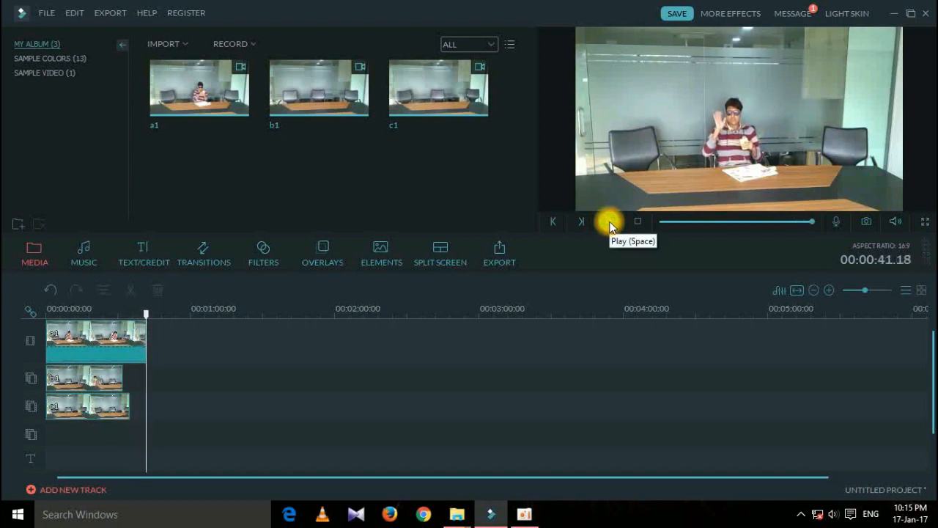
left_click(609, 222)
left_click(607, 221)
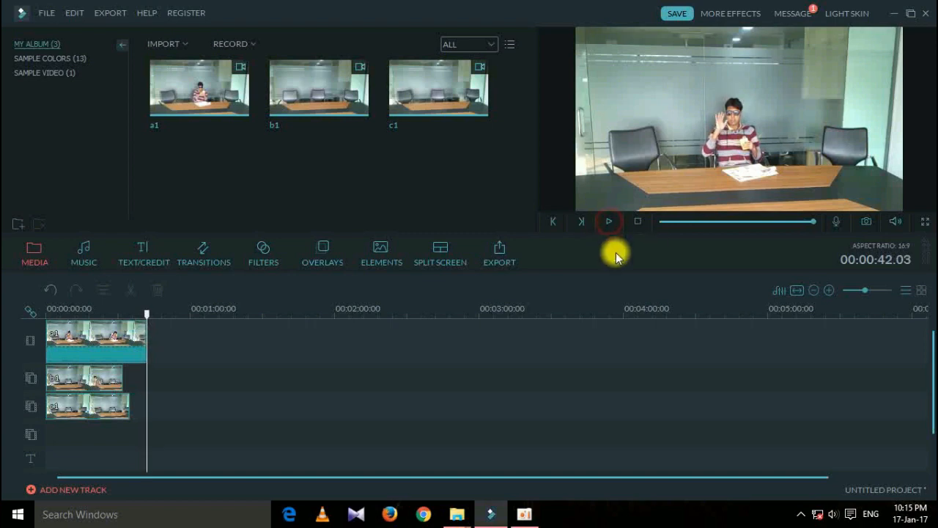
left_click(128, 340)
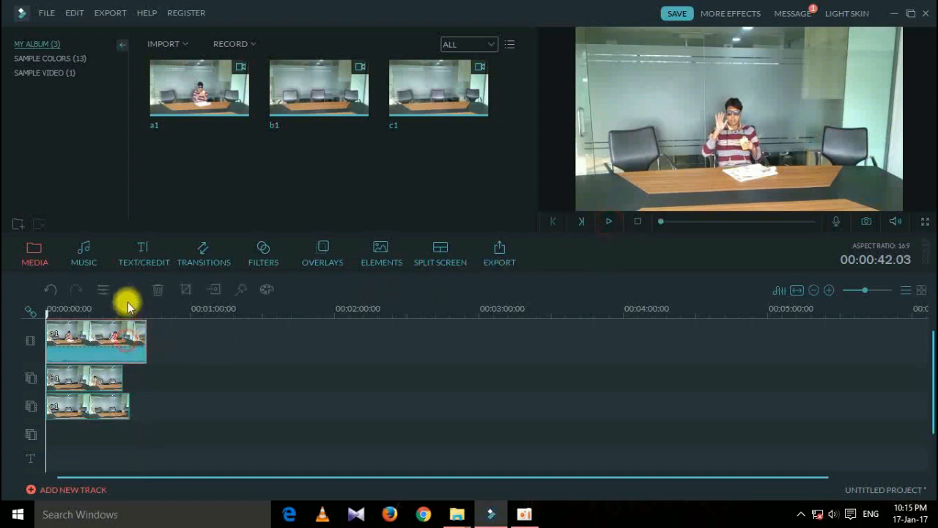
left_click(455, 94)
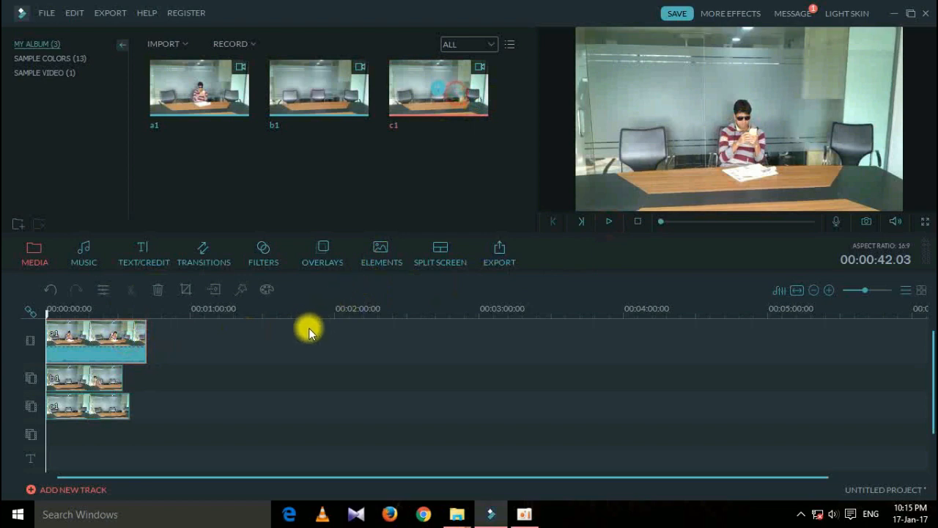
left_click(263, 345)
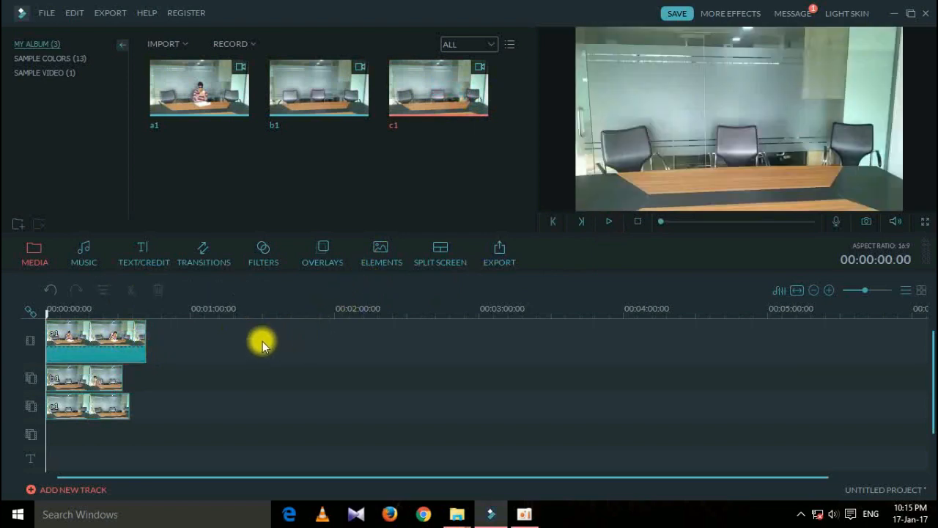
Append clip c1 after a1 on the main track and play from the join.
left_click_drag(452, 90, 204, 331)
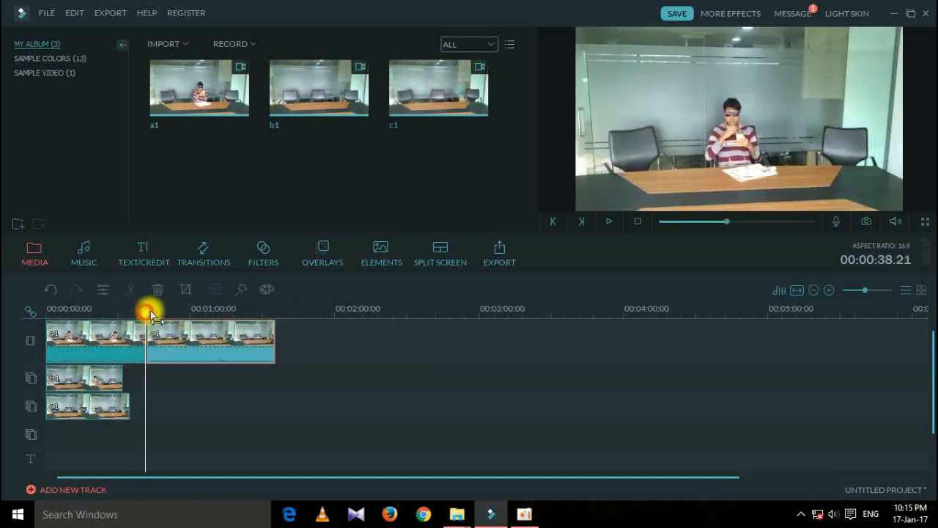
left_click(147, 315)
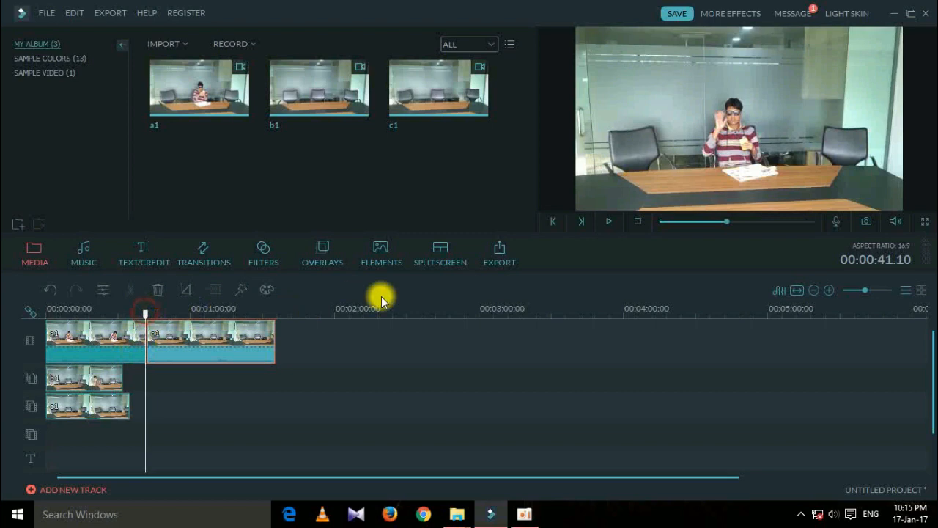
left_click(607, 222)
left_click(607, 223)
Cut the main track at 00:00:51.24 and delete everything after it.
left_click(606, 222)
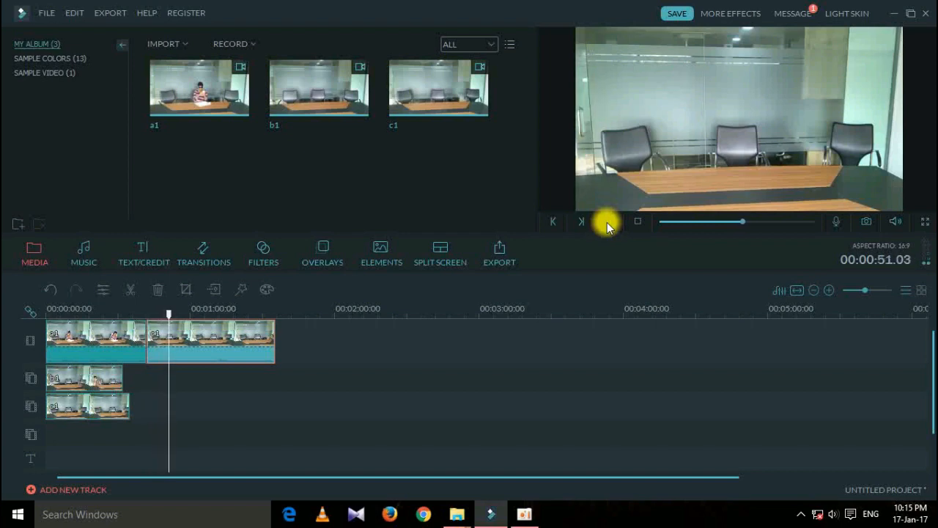
left_click(608, 221)
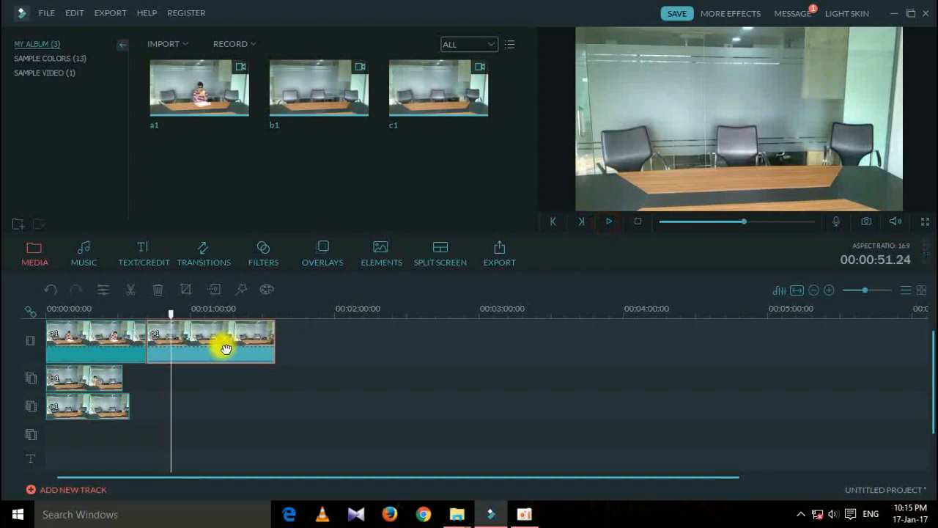
left_click(130, 290)
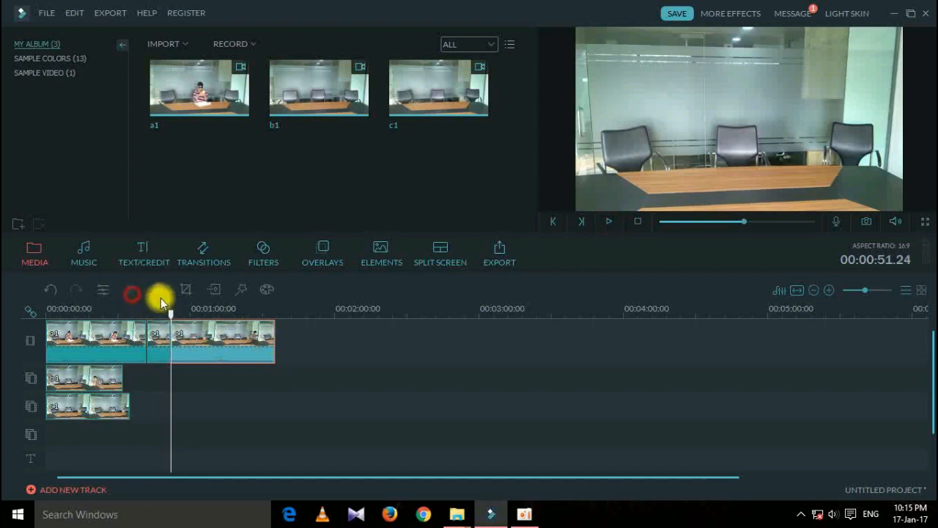
left_click(157, 290)
left_click(274, 382)
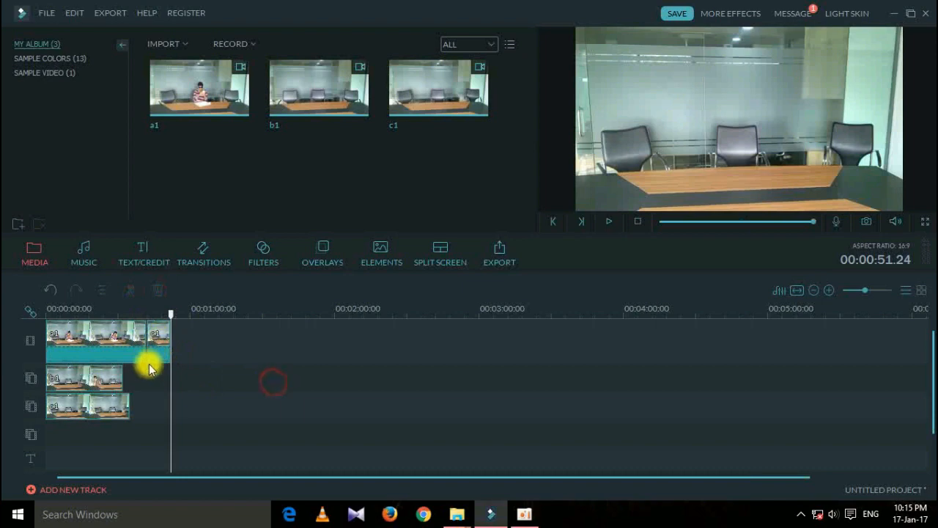
Place the OPENER Modern 1 title on the text track at about 00:00:42.
left_click(146, 260)
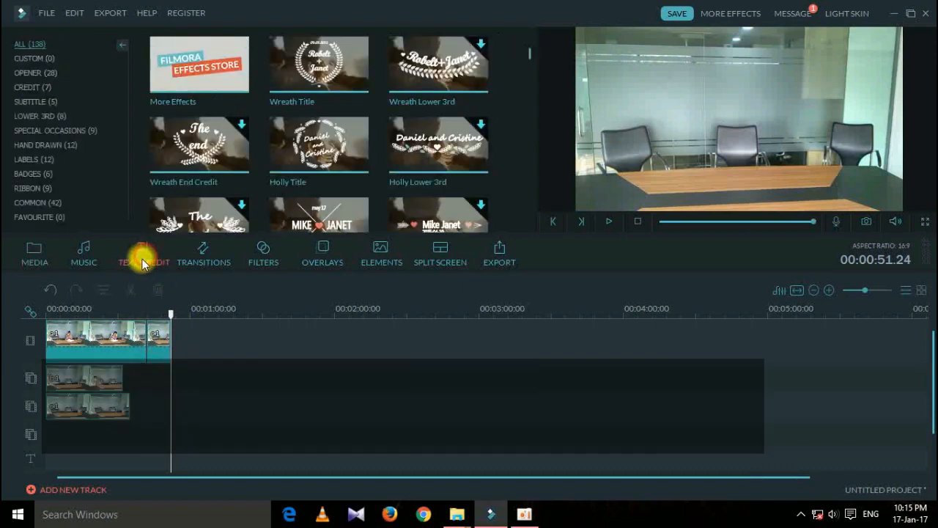
left_click(36, 73)
left_click_drag(176, 158, 200, 374)
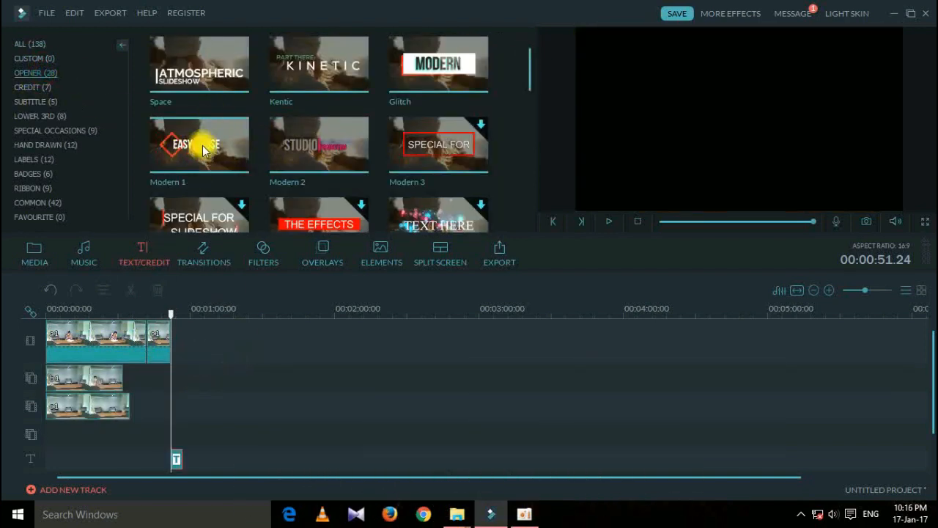
left_click_drag(176, 458, 155, 437)
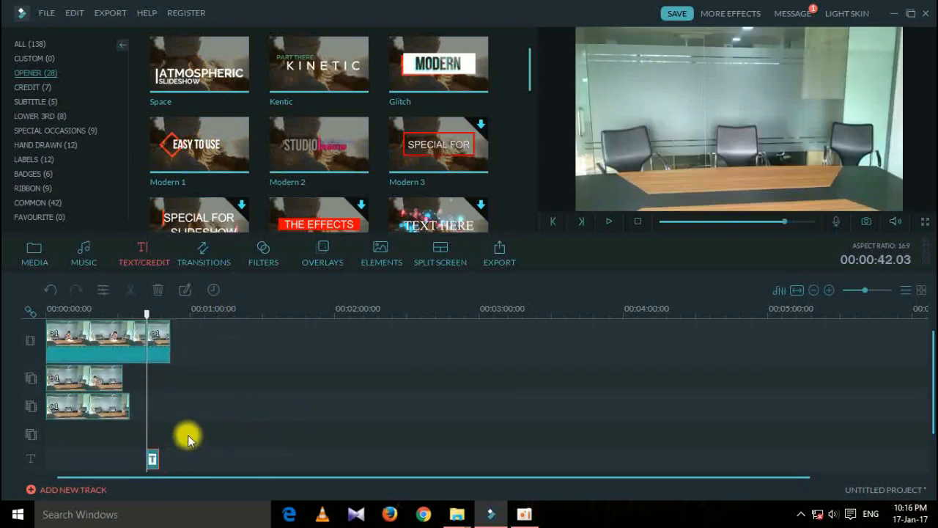
double_click(151, 457)
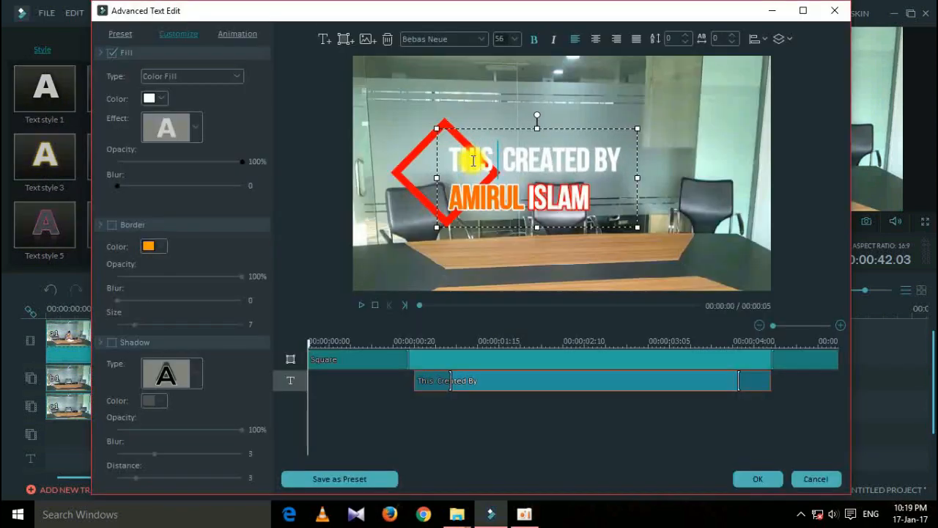
Set the 'This Video Created By' line to Brush Script MT Italic after trying other fonts.
type("VIDEO CREATED BY")
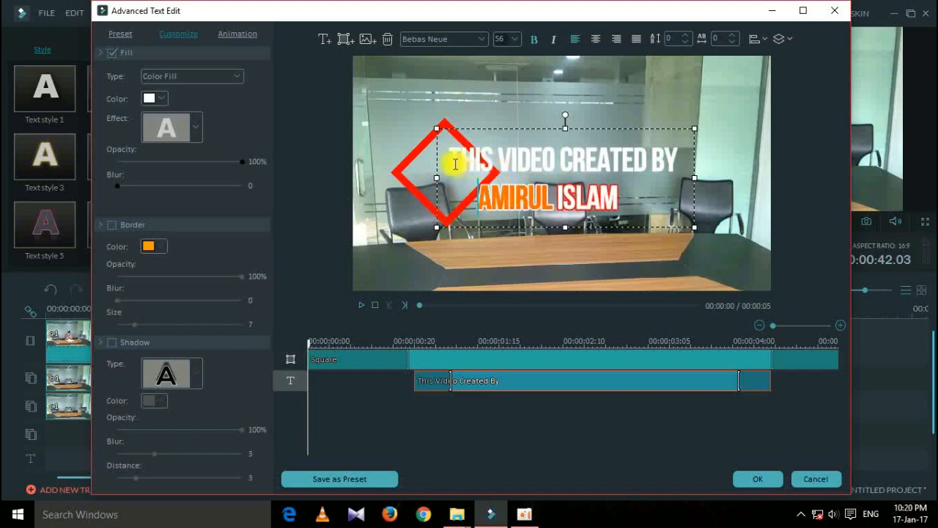
left_click_drag(451, 158, 678, 162)
left_click(483, 33)
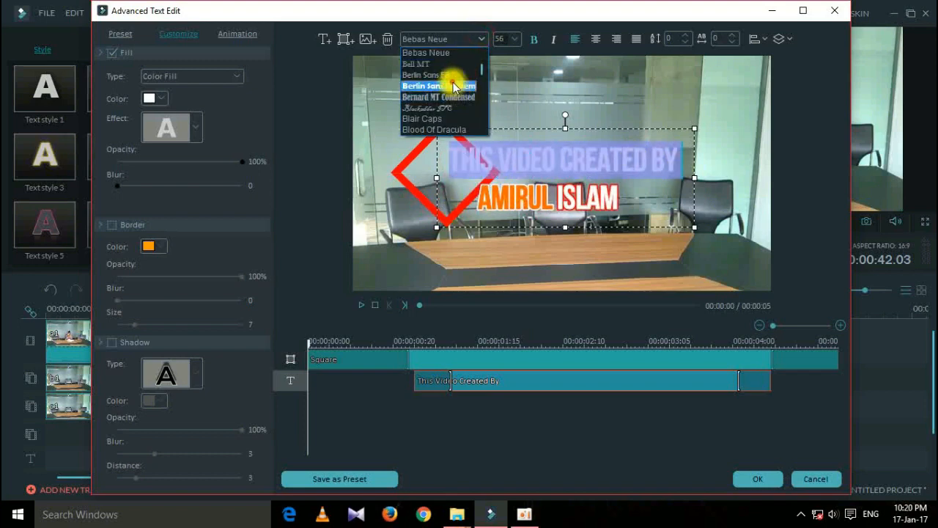
left_click(451, 81)
left_click(485, 41)
left_click(445, 119)
left_click(476, 38)
scroll(445, 110, "down", 3)
scroll(445, 110, "up", 2)
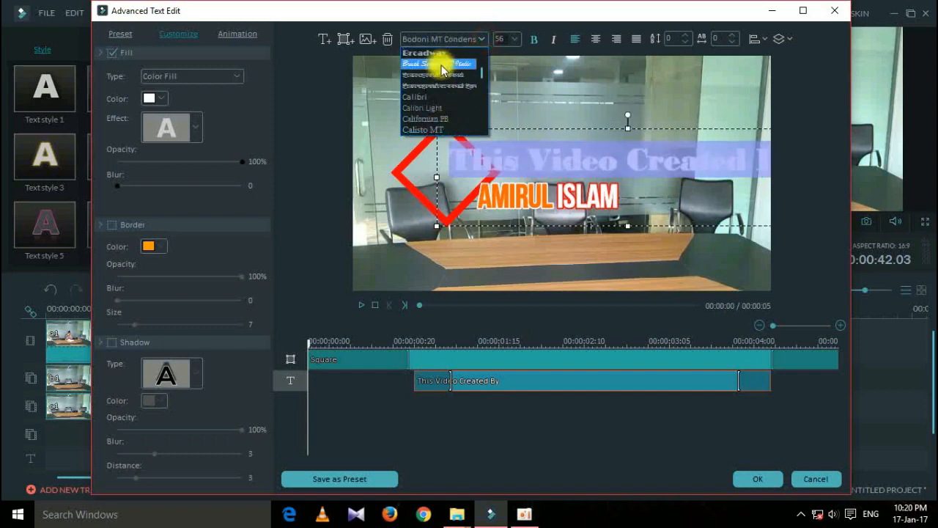
left_click(439, 62)
Colour the 'This Video Created By' line purple.
left_click(543, 185)
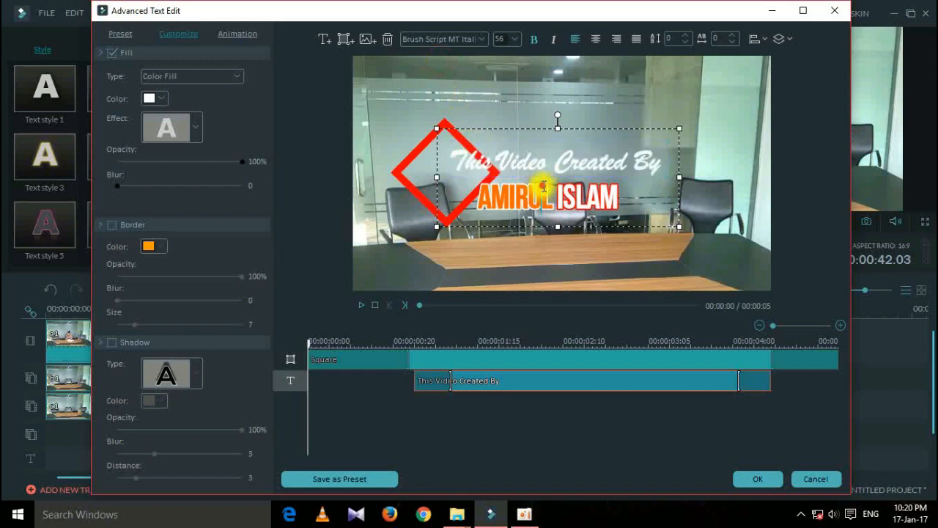
left_click_drag(660, 163, 444, 154)
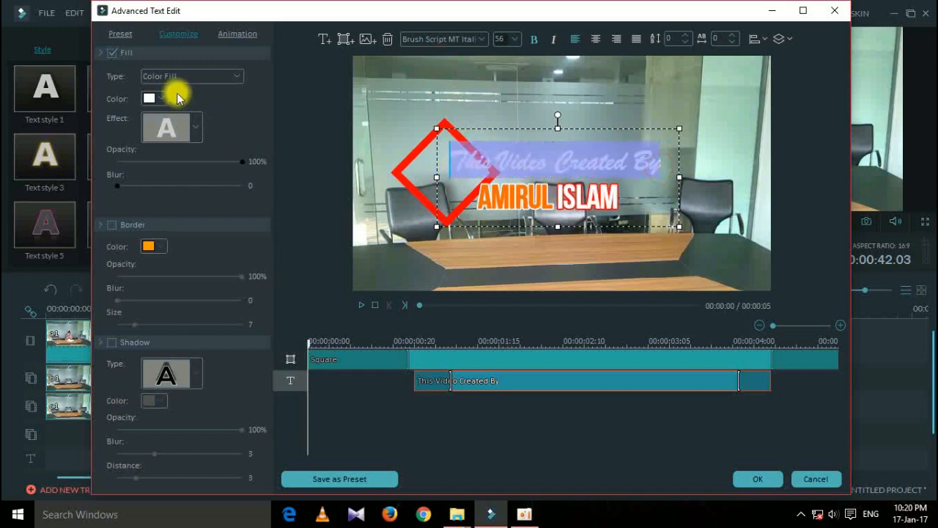
left_click(150, 99)
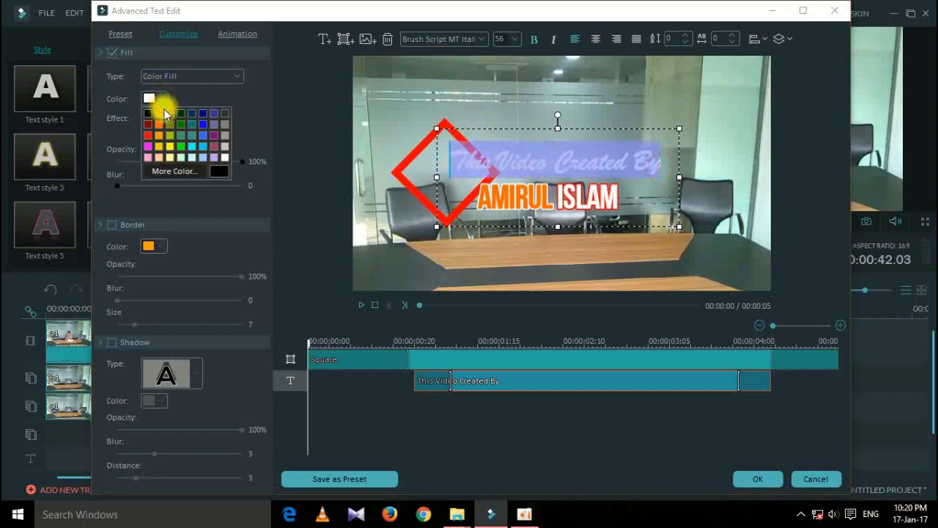
left_click(213, 135)
Set the name line to Berlin Sans FB Demi, preview the title and accept the edits.
left_click_drag(619, 202, 490, 209)
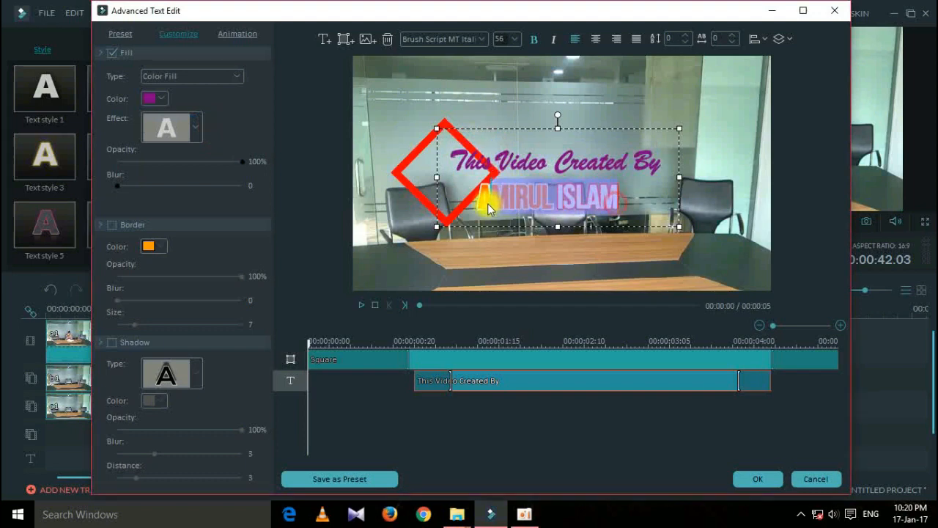
left_click(443, 39)
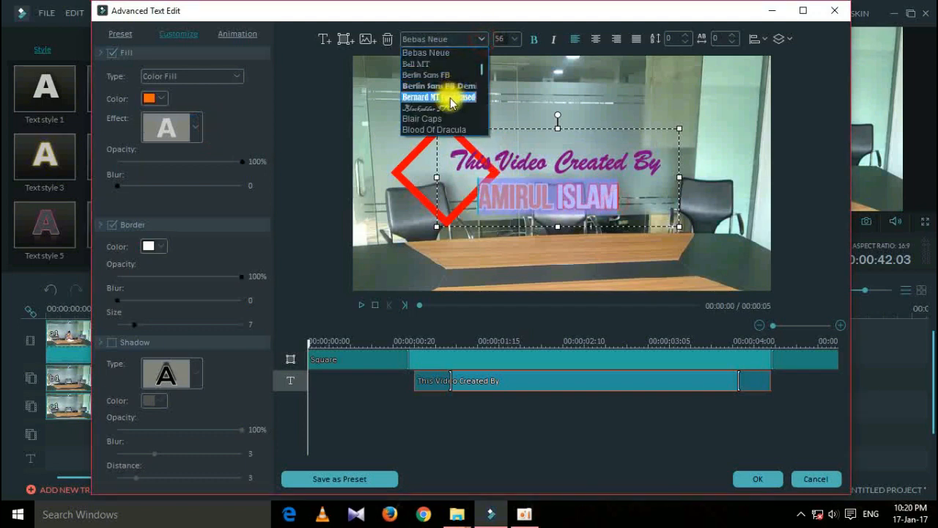
left_click(440, 86)
left_click(529, 443)
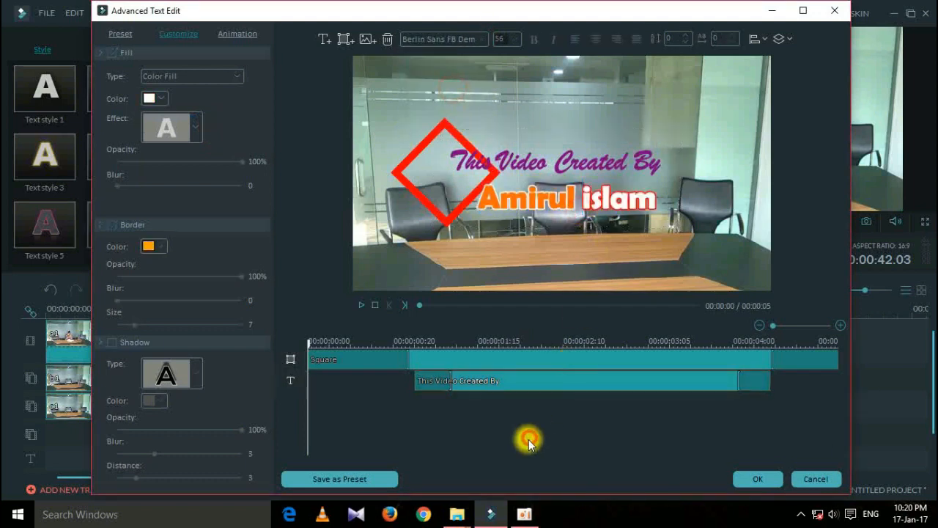
left_click(361, 305)
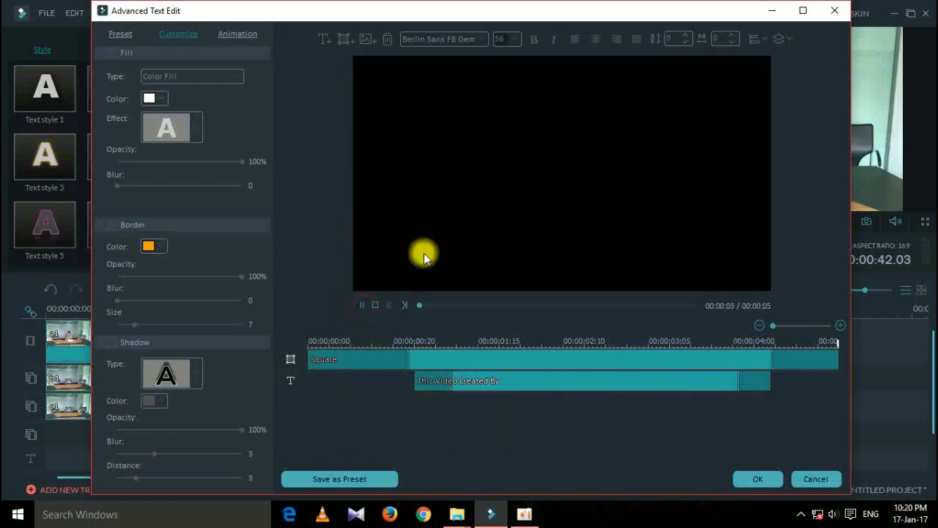
left_click(758, 478)
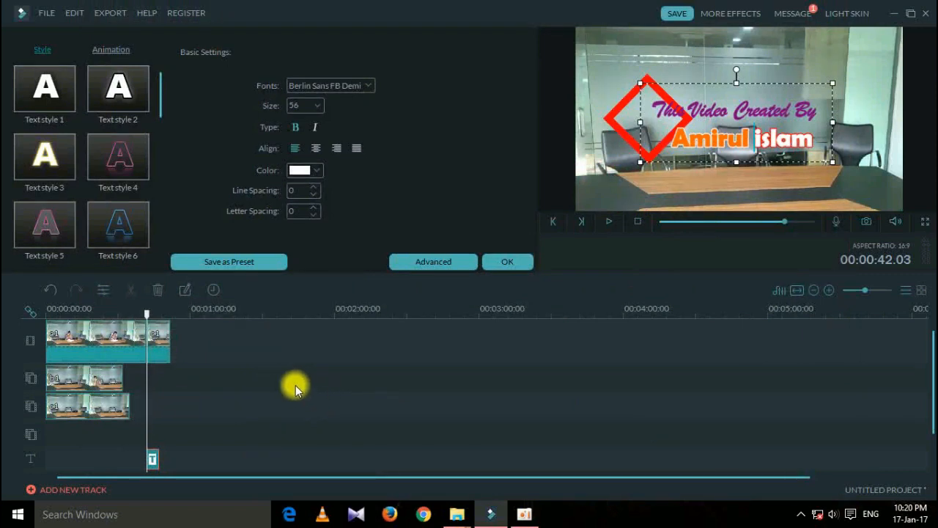
left_click(507, 262)
Play the project preview to check the restyled title, pausing after it fades.
left_click(280, 403)
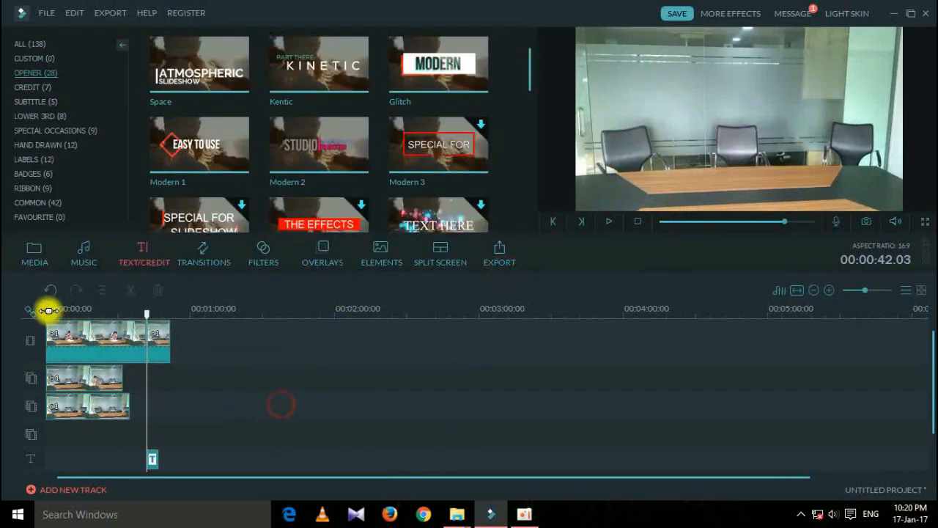
left_click(23, 252)
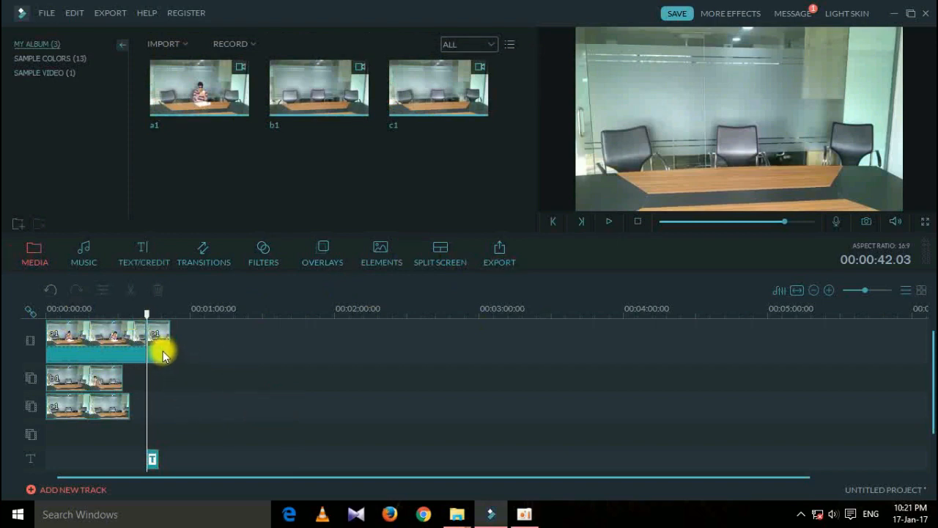
left_click(609, 220)
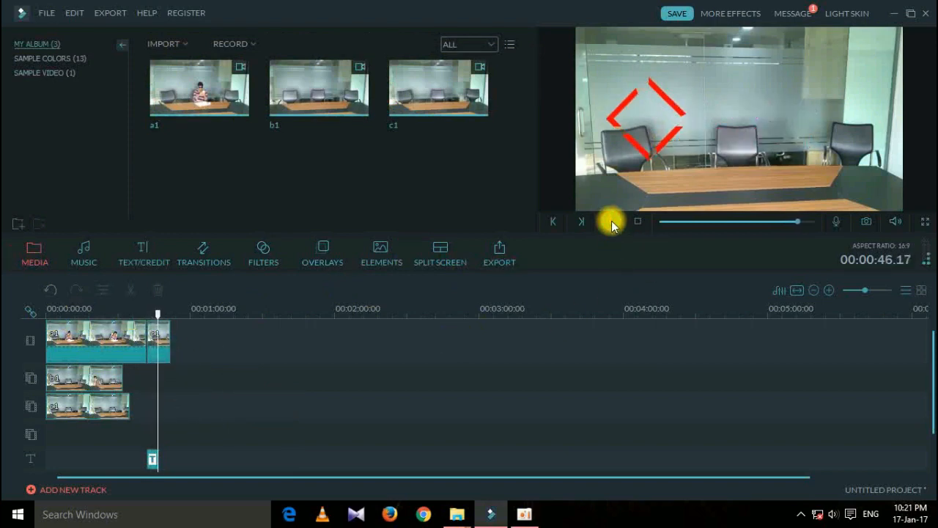
left_click(611, 221)
Delete the final clip on the main track and return playback to the start.
left_click(157, 337)
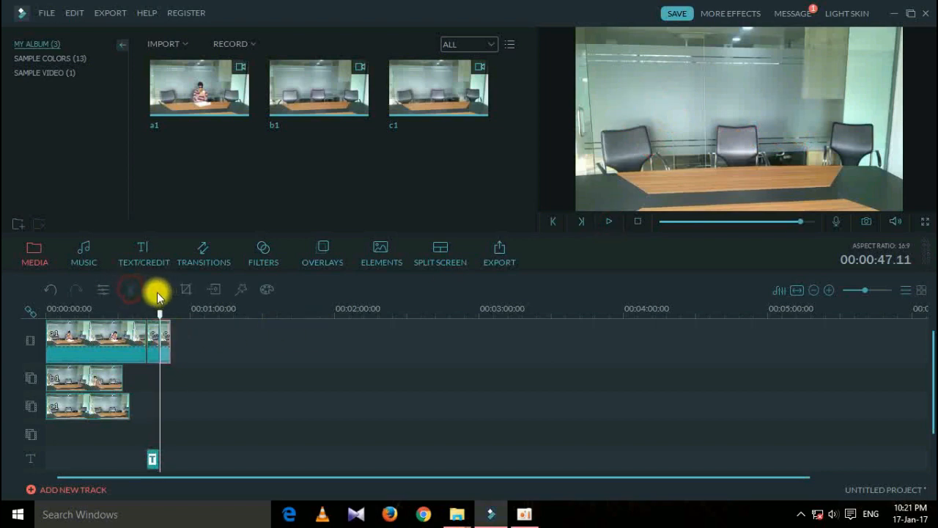
left_click(156, 292)
left_click(637, 221)
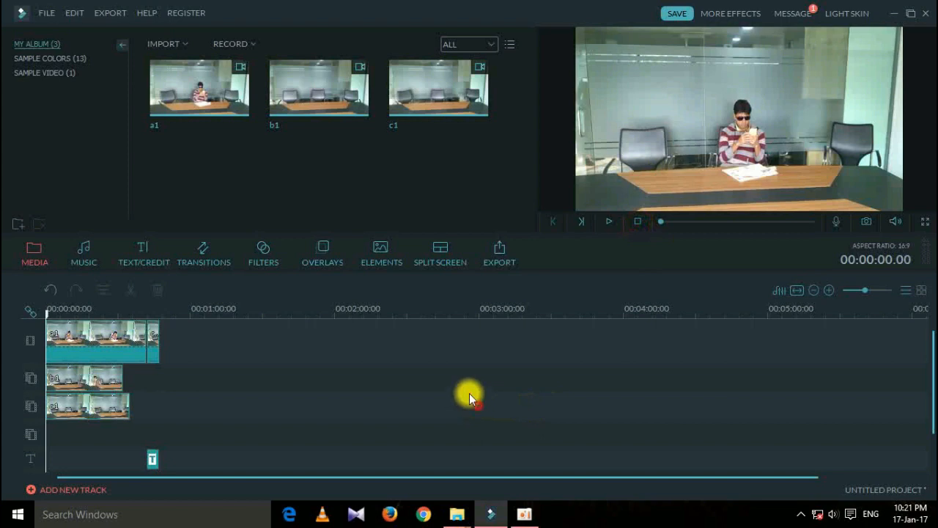
left_click(501, 254)
Export the project as a Best-quality 1280×720 MP4 named My Video Part.
left_click(550, 115)
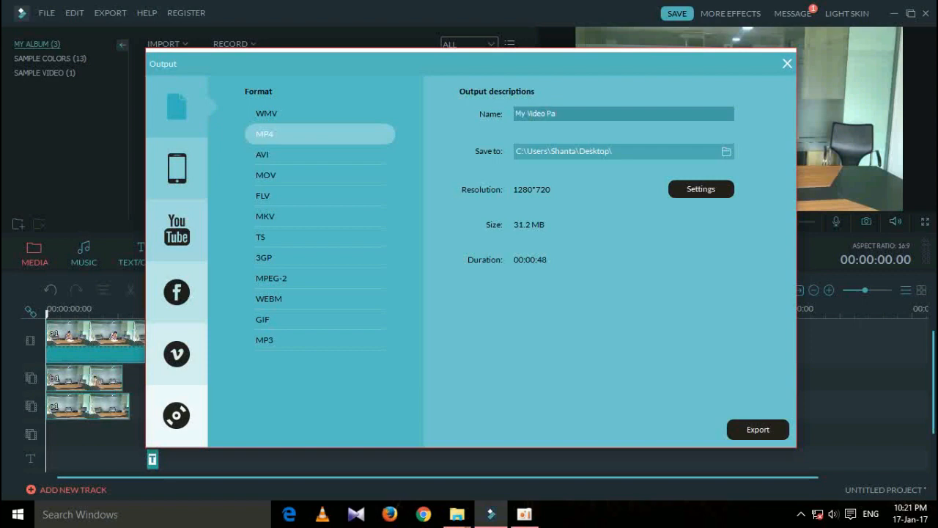
left_click(672, 189)
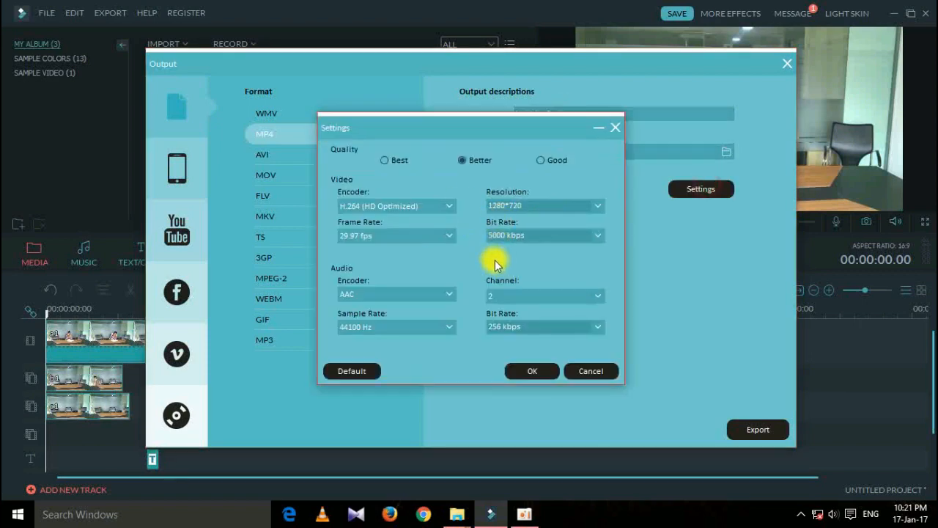
left_click(393, 161)
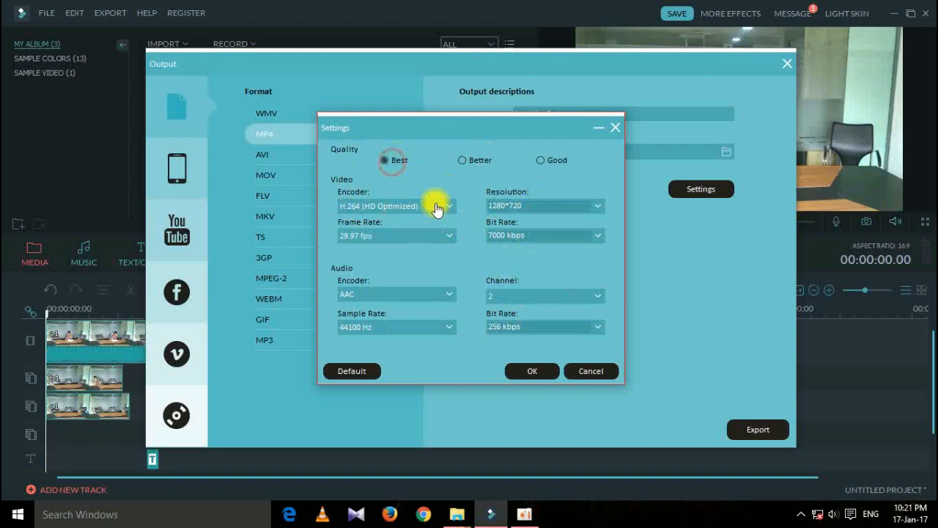
left_click(533, 371)
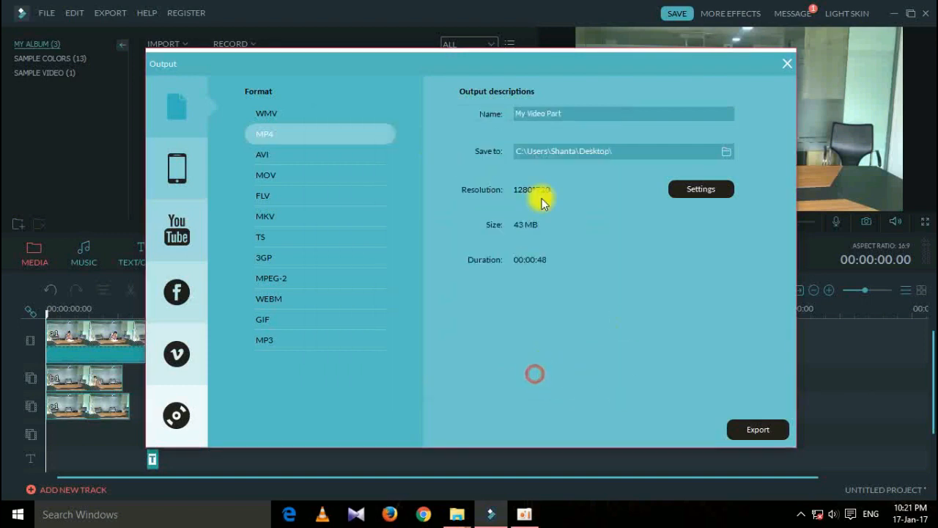
left_click(762, 431)
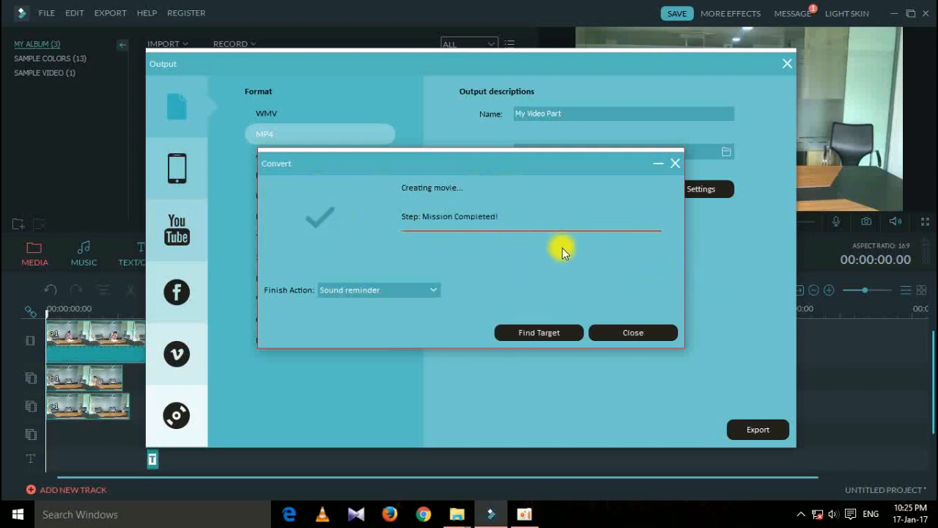
Play My Video Part.mp4 from the Desktop in VLC full screen.
left_click(571, 333)
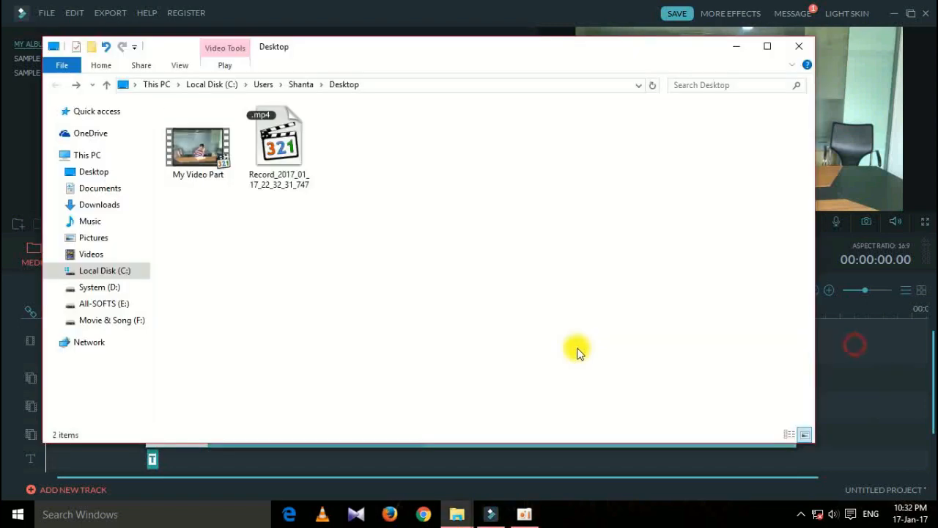
double_click(197, 146)
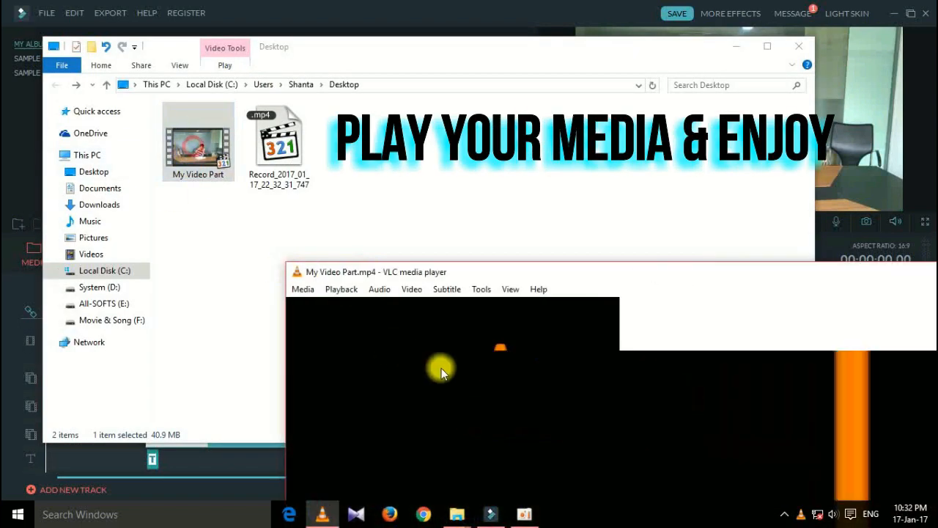
double_click(598, 397)
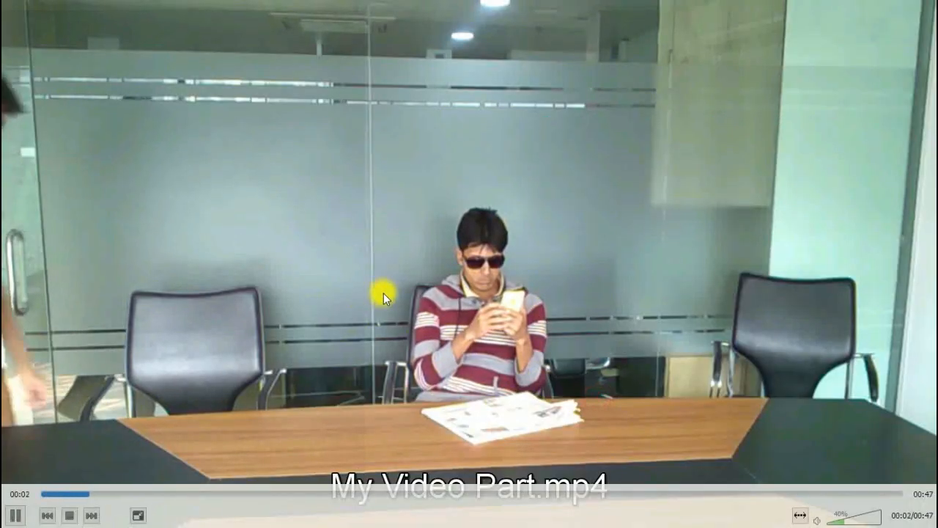